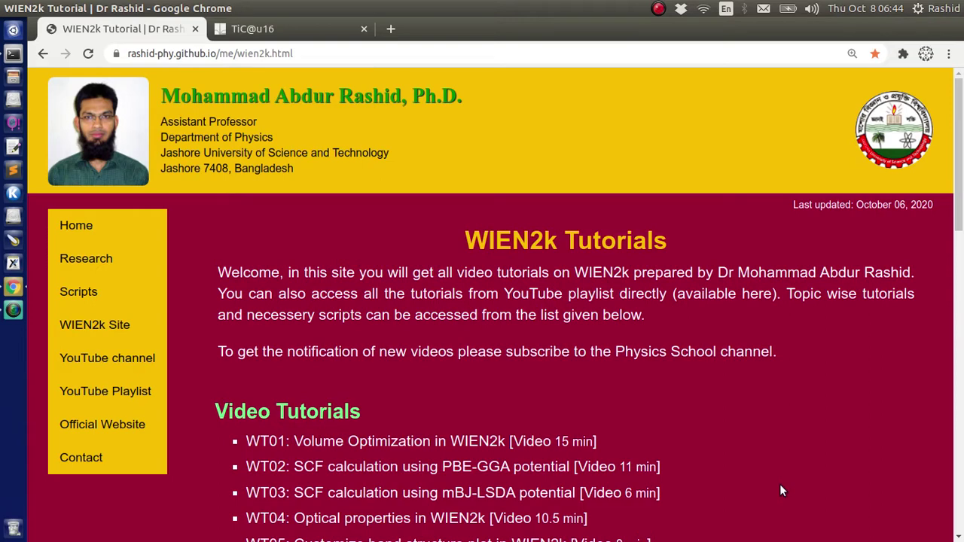
Switch to the TiC session page and copy the full directory path shown under the session name
left_click(256, 29)
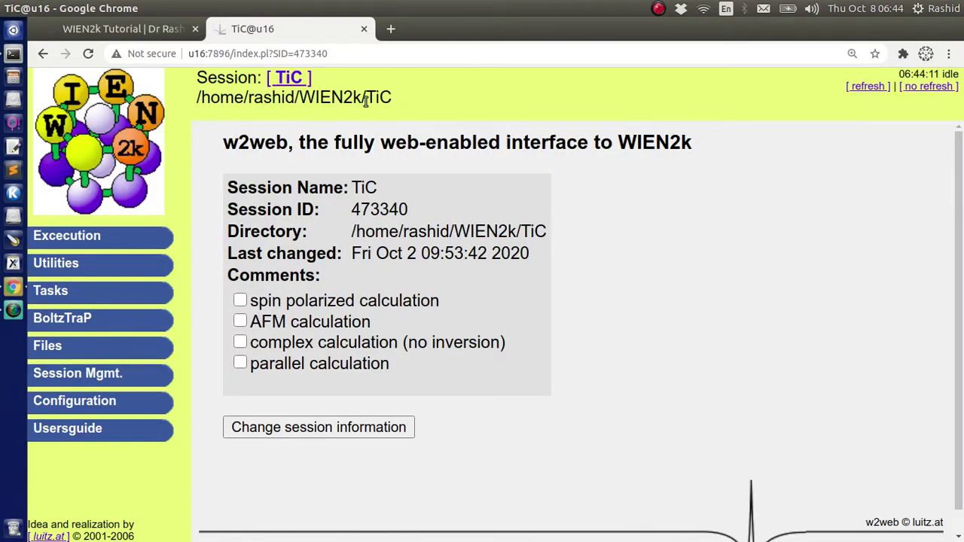
left_click_drag(366, 100, 408, 93)
left_click_drag(196, 97, 374, 97)
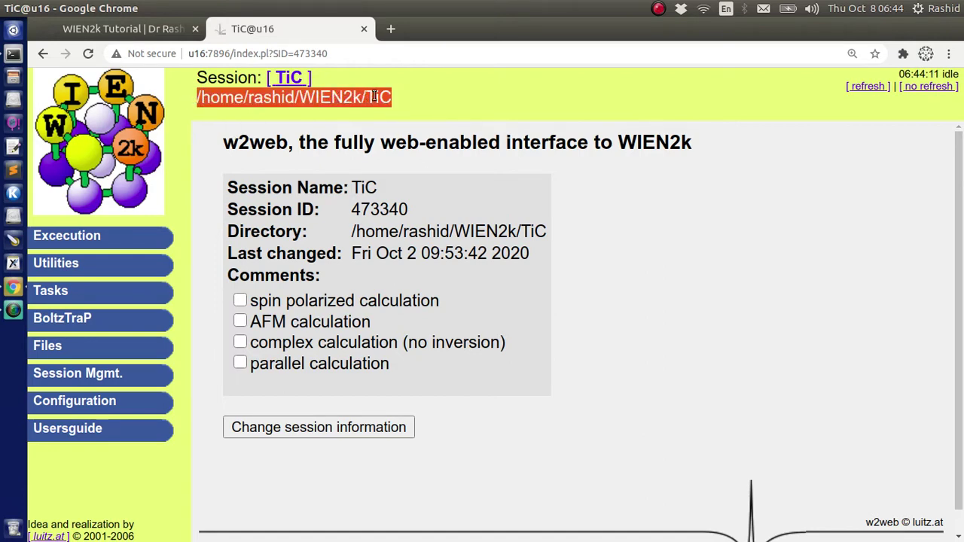
left_click(301, 99)
left_click_drag(249, 98, 363, 99)
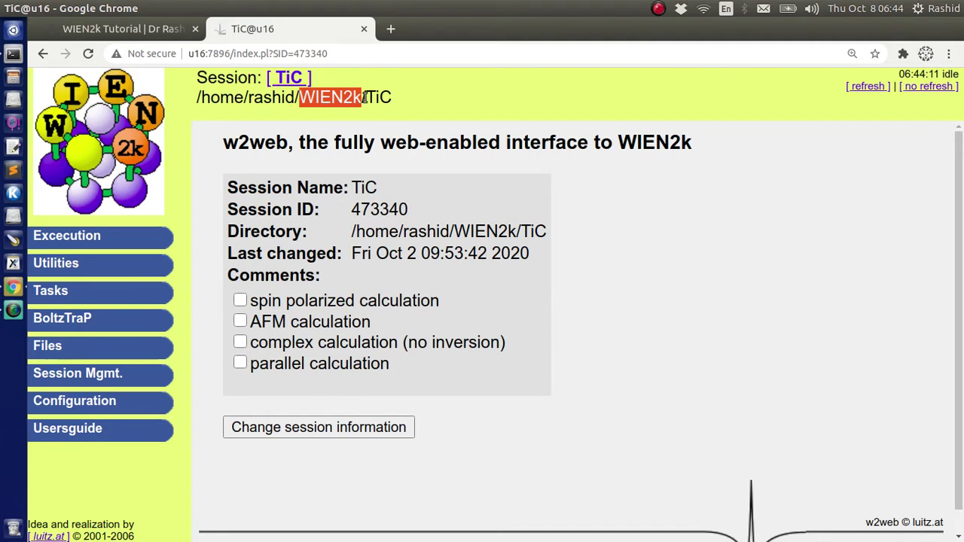
left_click_drag(366, 99, 200, 117)
key("ctrl+c")
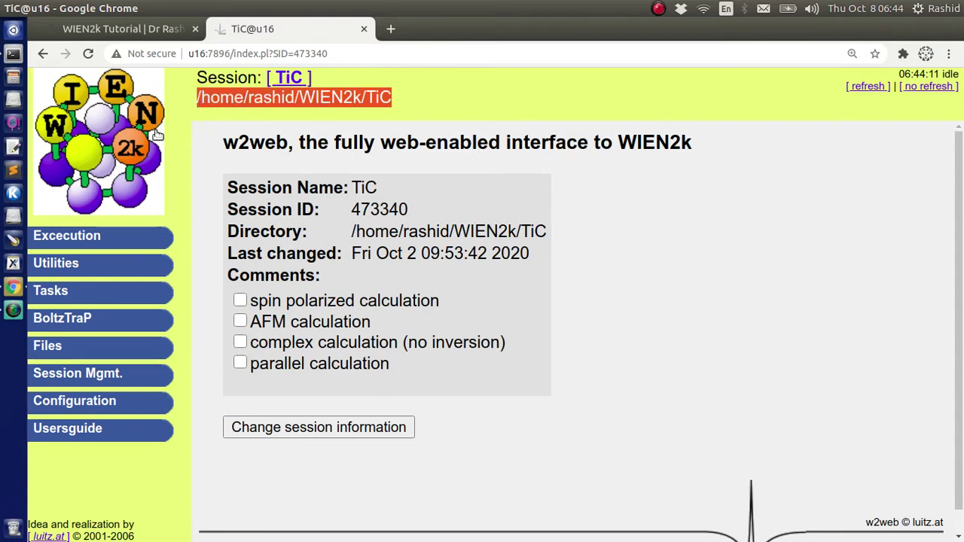
Switch to the terminal and change into the TiC session directory with cd and the copied path
left_click(13, 54)
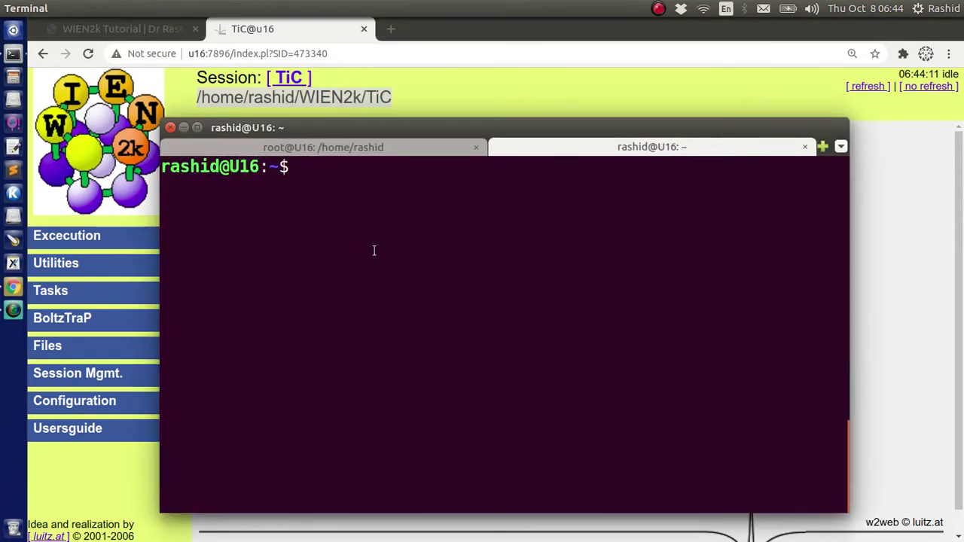
type("cd")
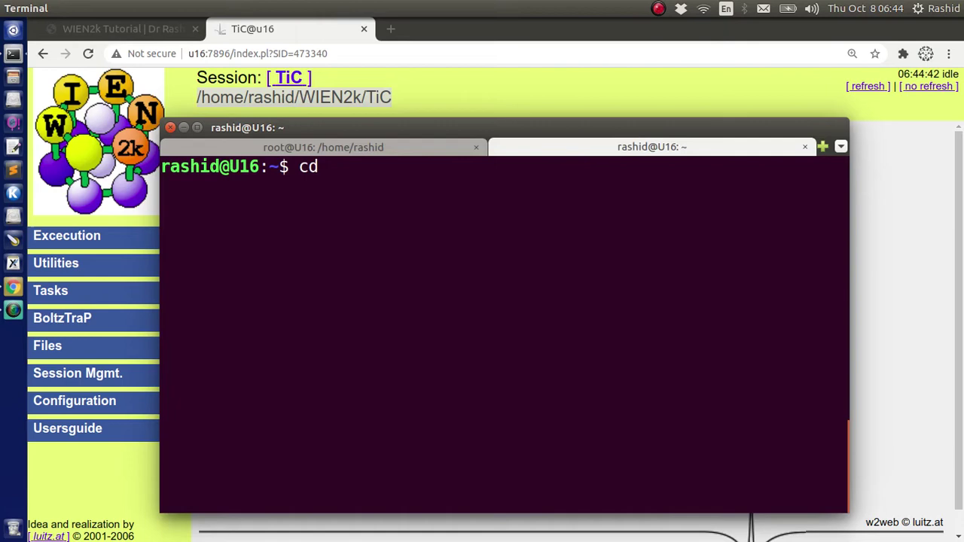
middle_click(372, 249)
key("Return")
List the files in the TiC directory with ls and print the working directory with pwd
type("ls")
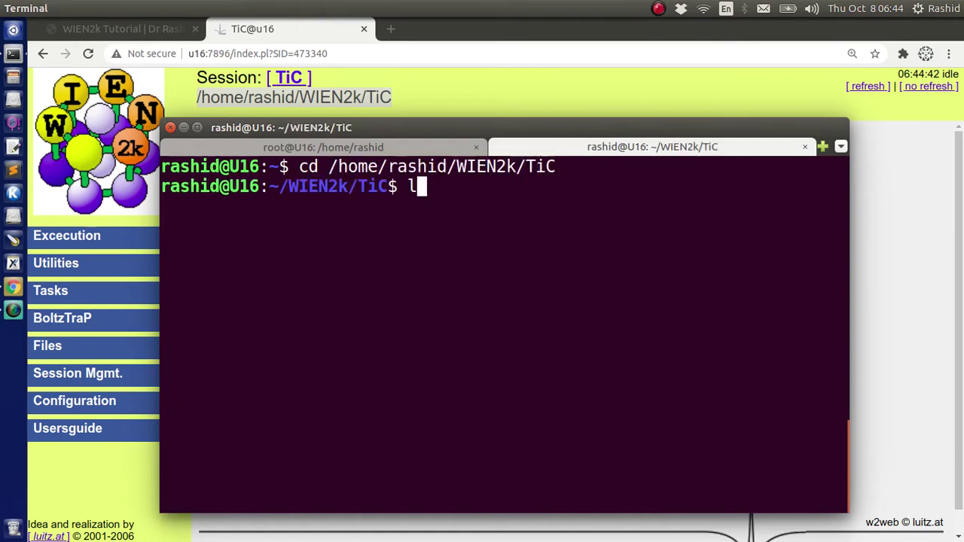
key("Return")
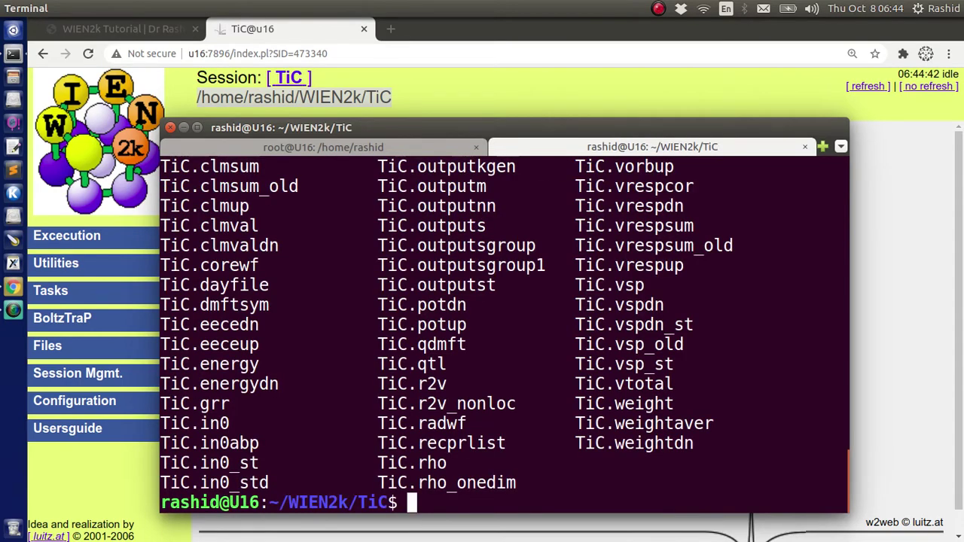
type("pwd")
key("Return")
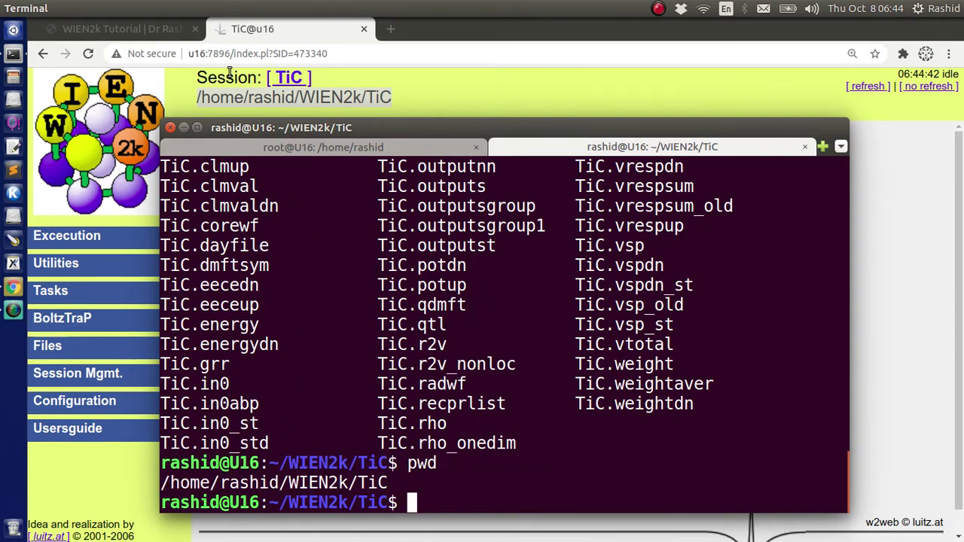
From the WIEN2k Tutorials page, save the WS07 energy convergence graph script as ene_con.sh in the WIEN2k folder
left_click(135, 27)
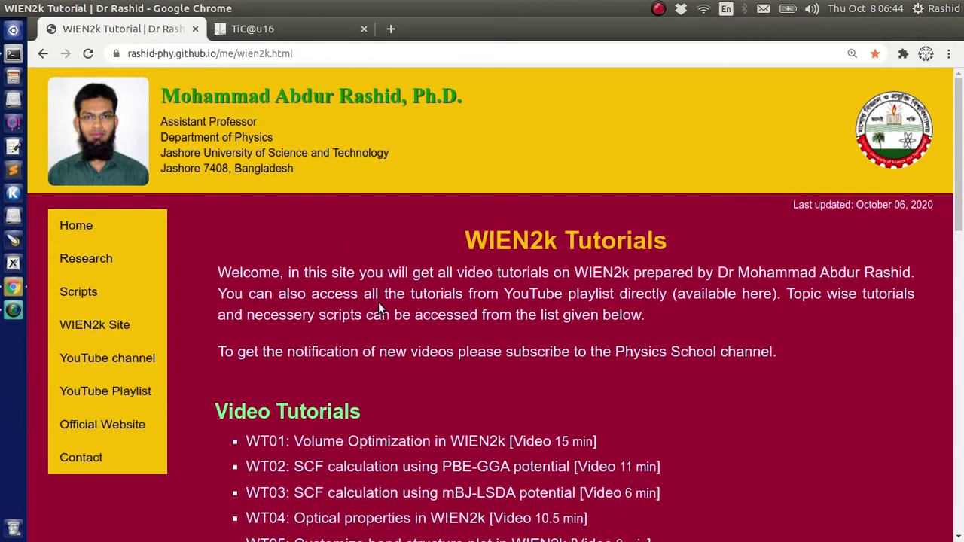
scroll(378, 309, "down", 10)
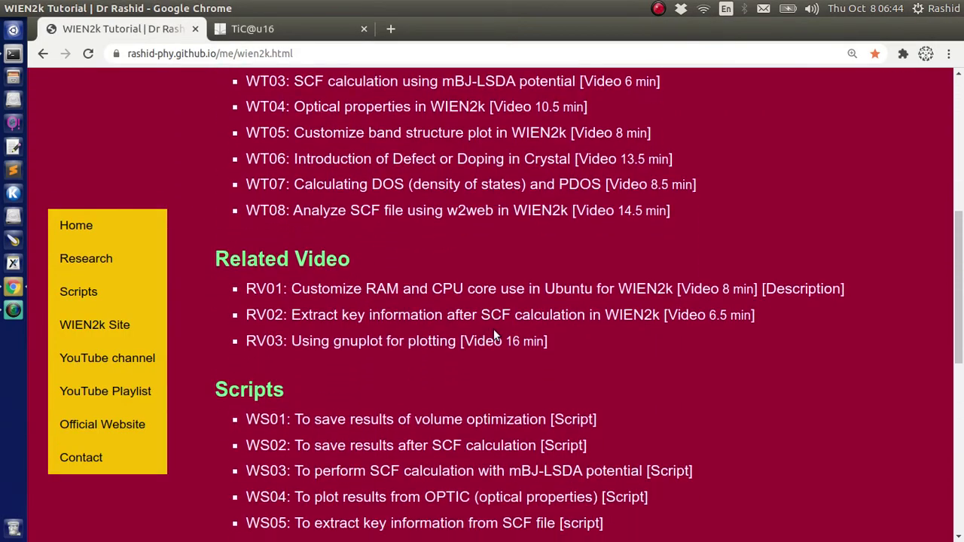
scroll(714, 384, "down", 4)
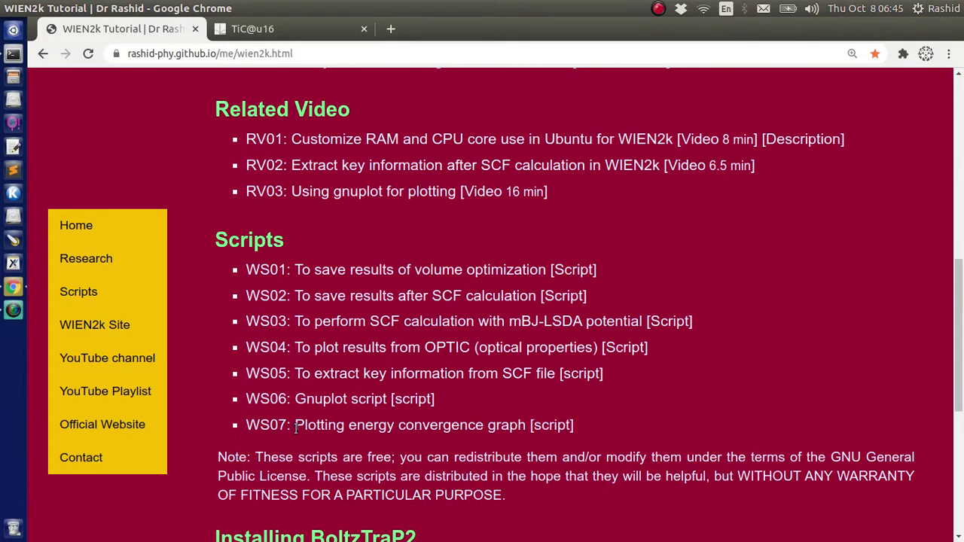
left_click_drag(296, 426, 516, 428)
left_click(627, 425)
scroll(671, 391, "down", 2)
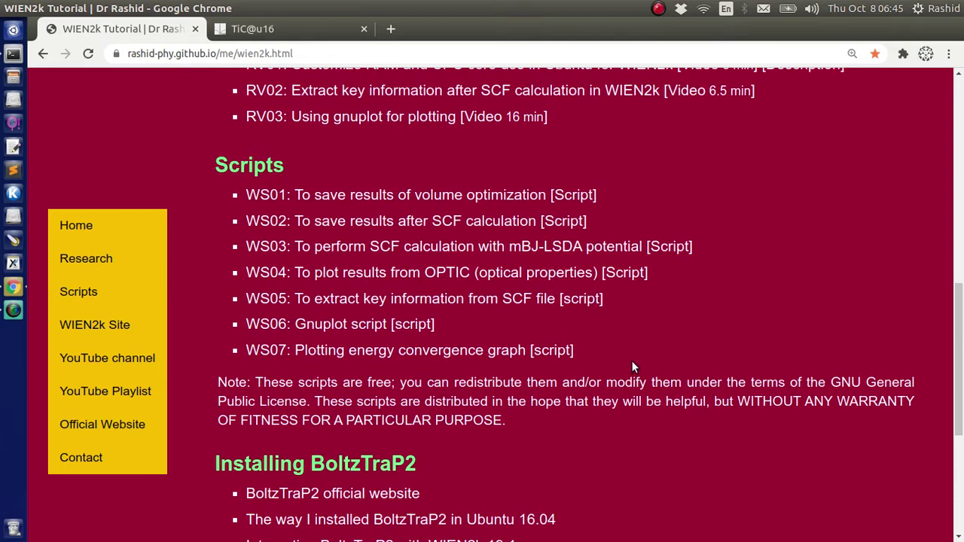
right_click(546, 354)
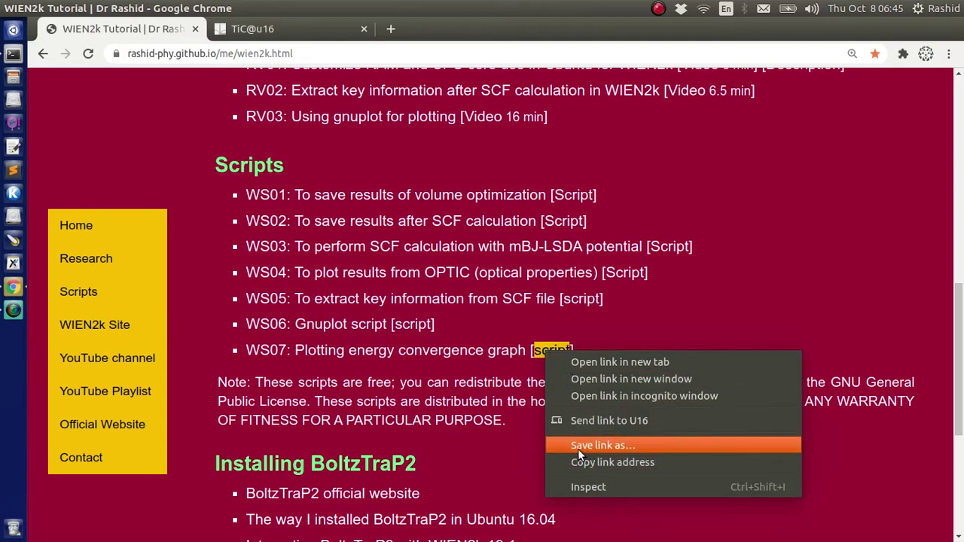
left_click(627, 446)
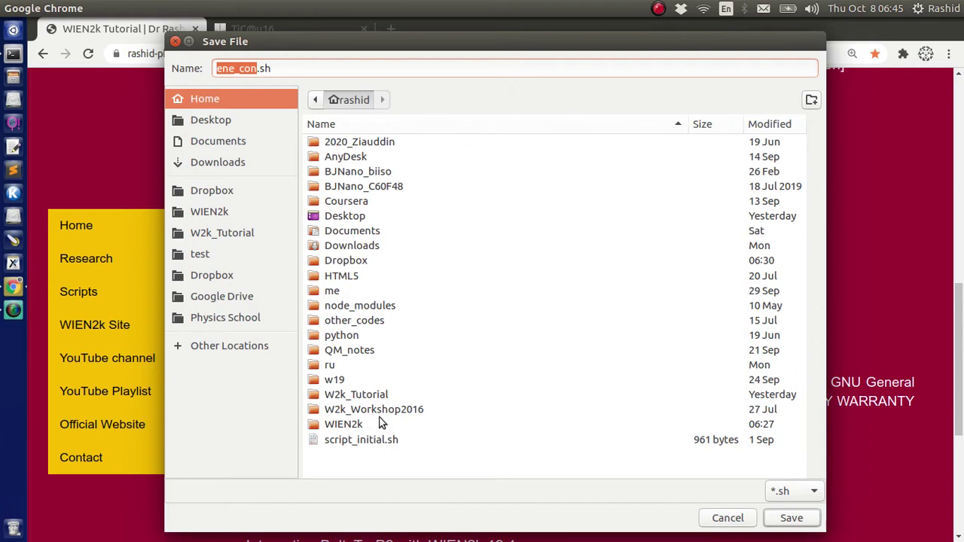
left_click(200, 99)
double_click(337, 427)
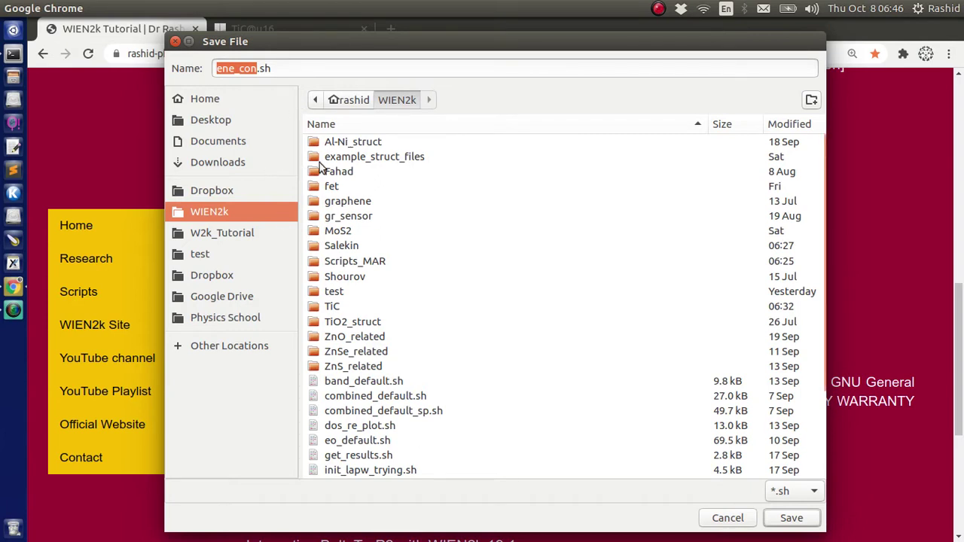
left_click(789, 521)
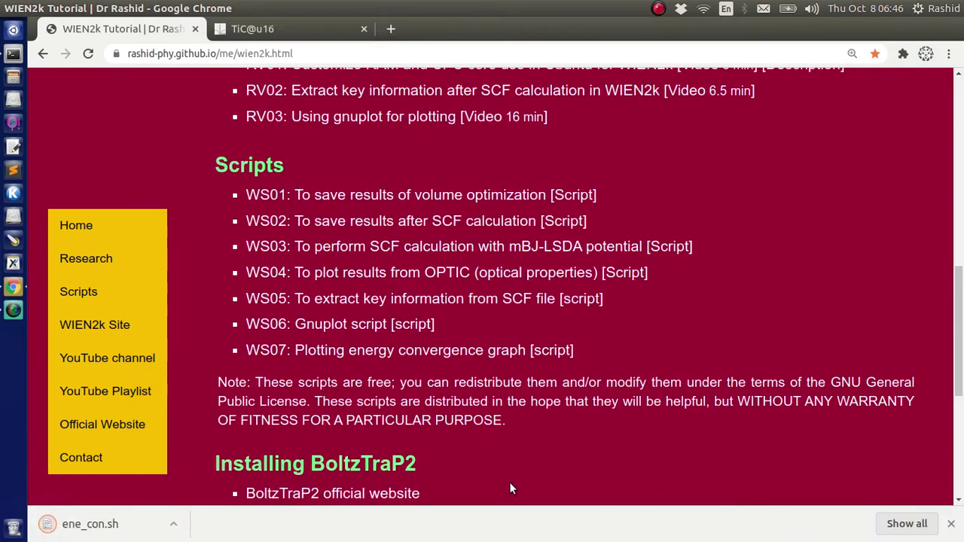
Switch back to the terminal, clear its screen and move up to the parent WIEN2k directory with cd ..
left_click(13, 53)
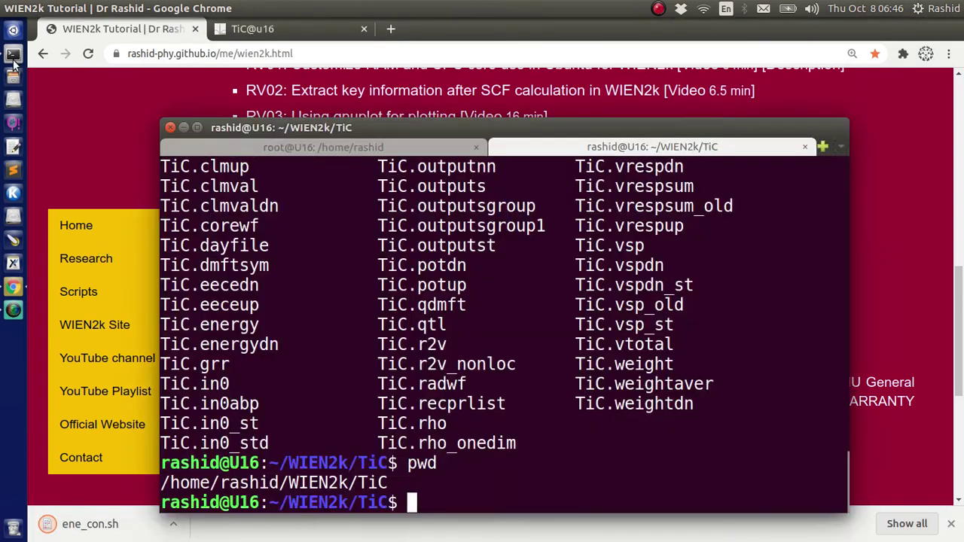
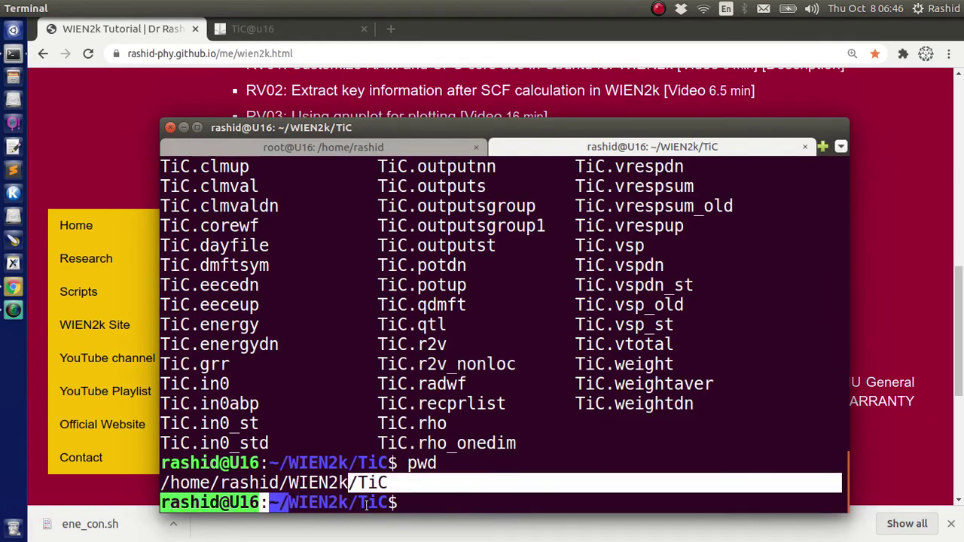
double_click(372, 502)
left_click(547, 437)
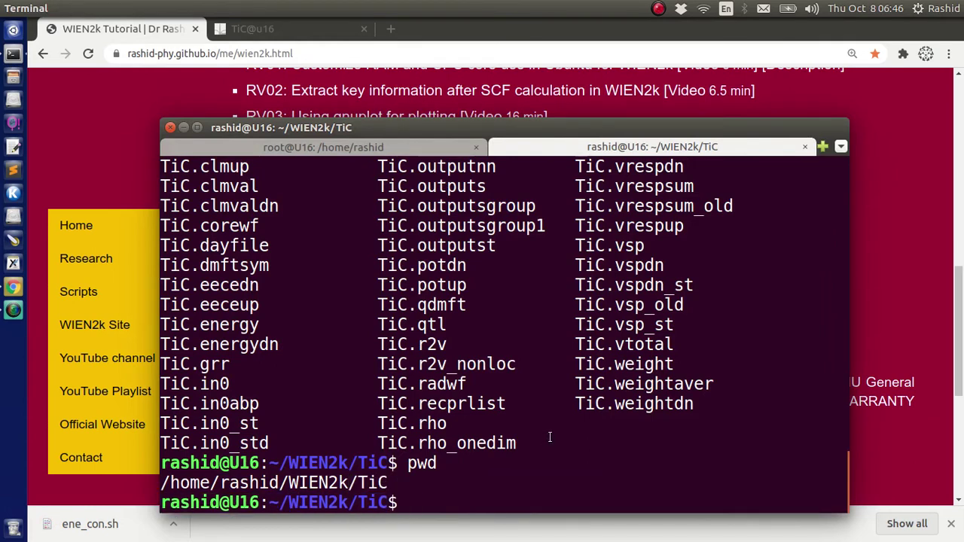
key("ctrl+l")
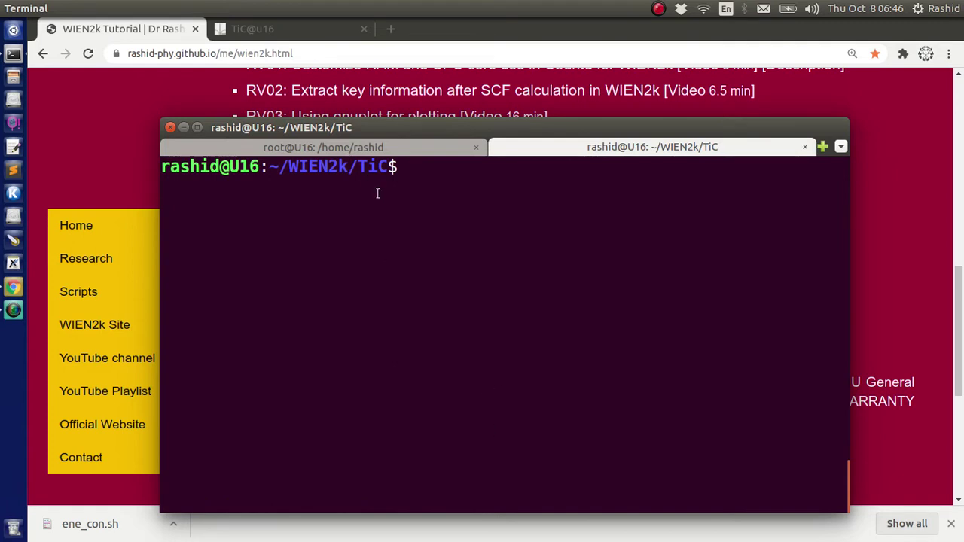
type("cd ..")
key("Return")
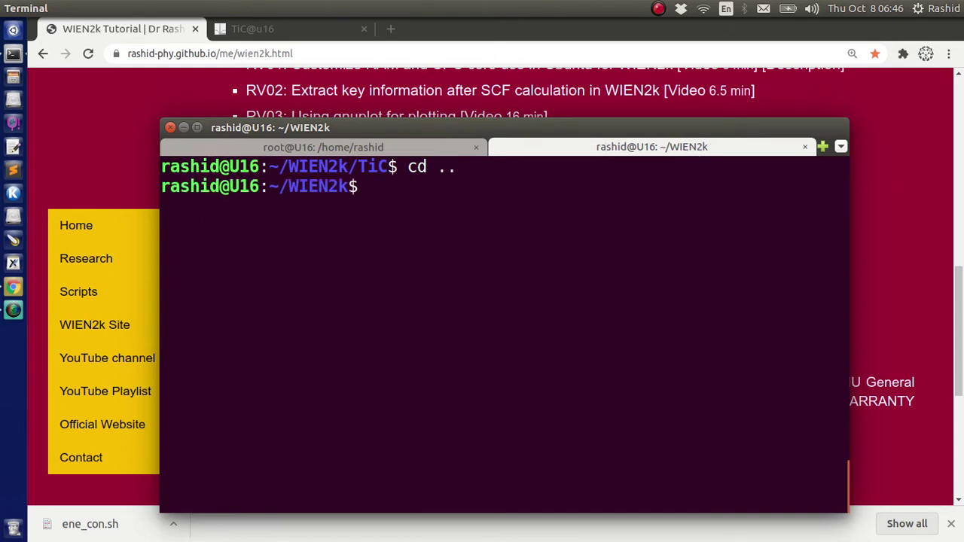
Go to the home directory with cd and re-enter the WIEN2k directory from there
type("cd")
key("Return")
type("cd WI")
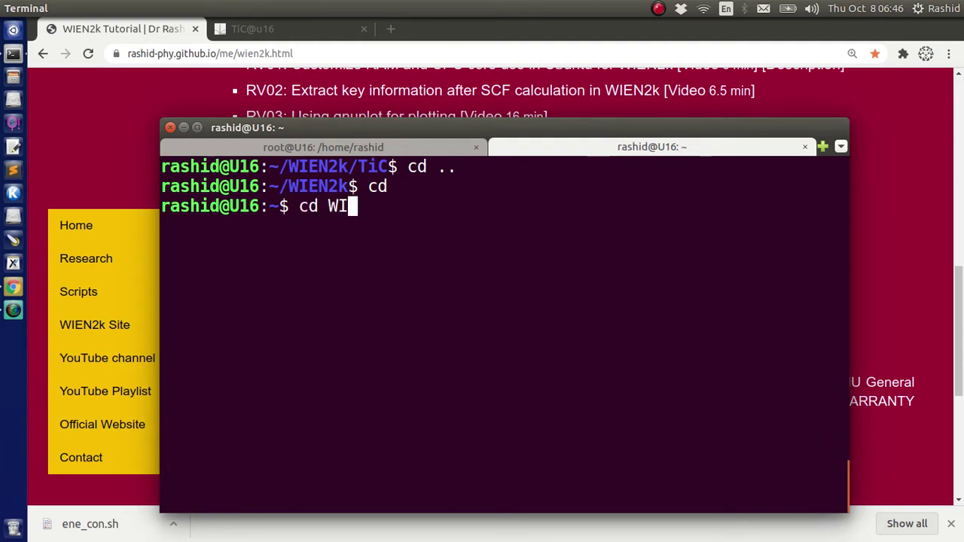
key("Tab")
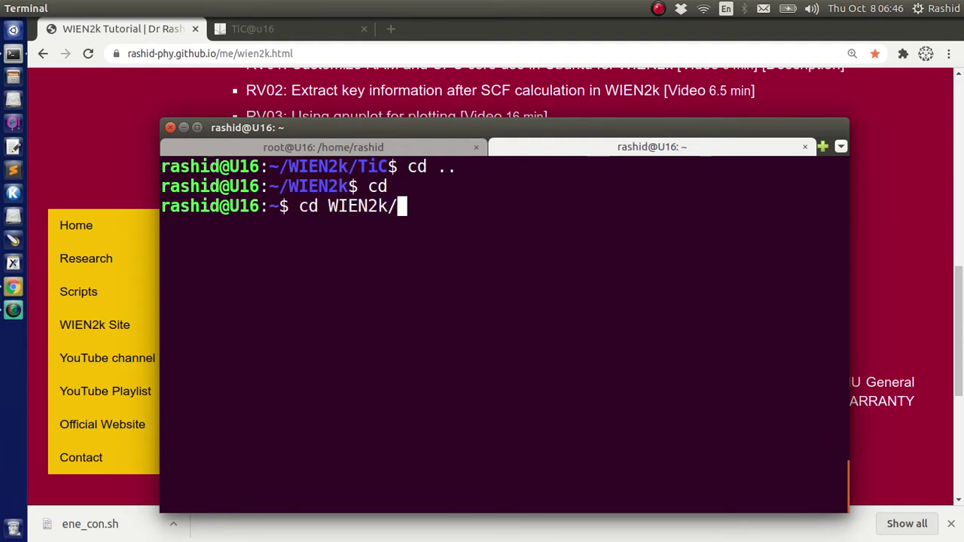
key("Return")
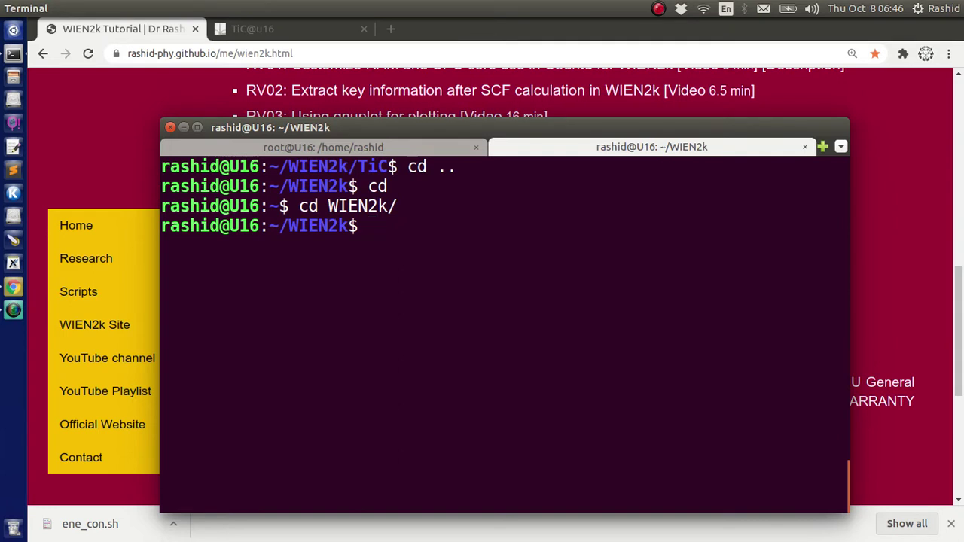
Check with ls that ene_con.sh is in the WIEN2k directory
type("ls en")
key("Tab")
key("Return")
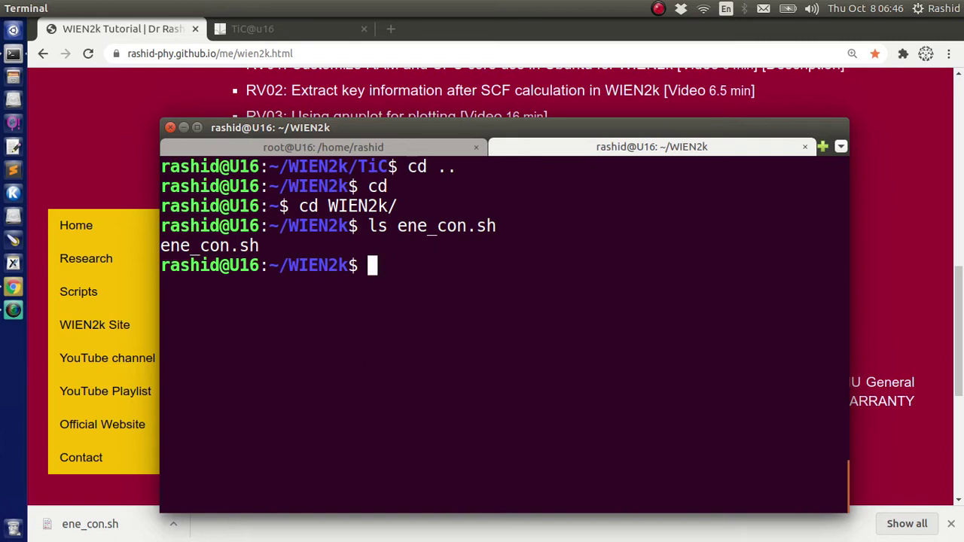
Make the script executable with chmod +x ene_con.sh
type("chmod")
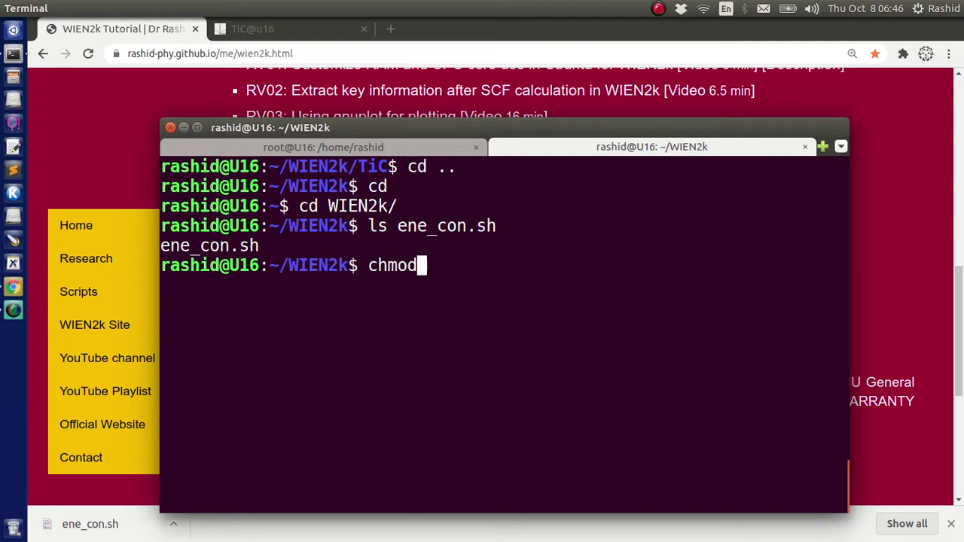
type(" +x en")
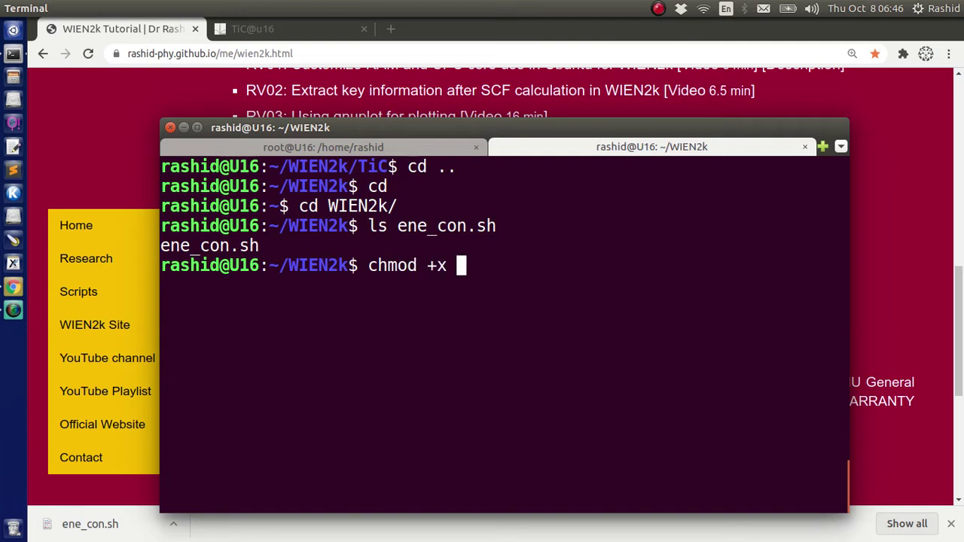
key("Tab")
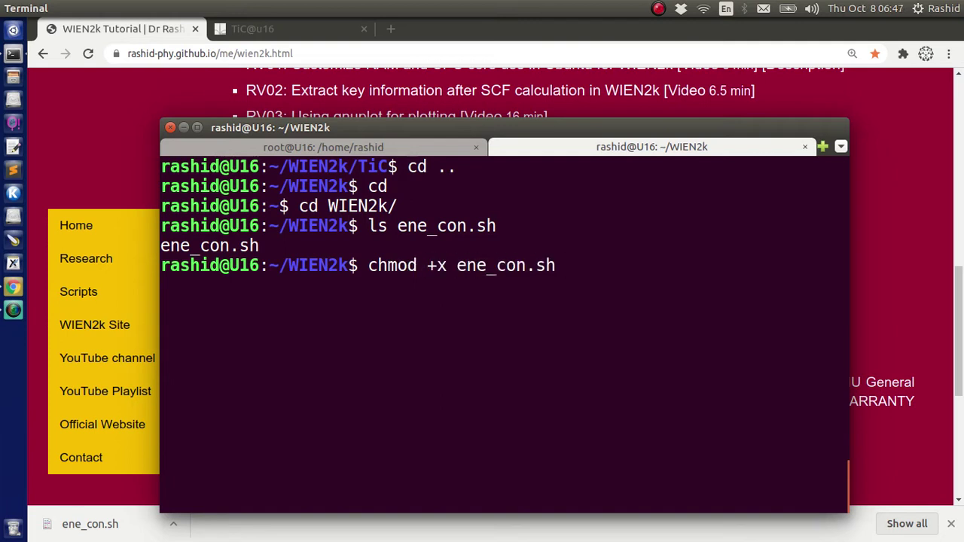
key("Return")
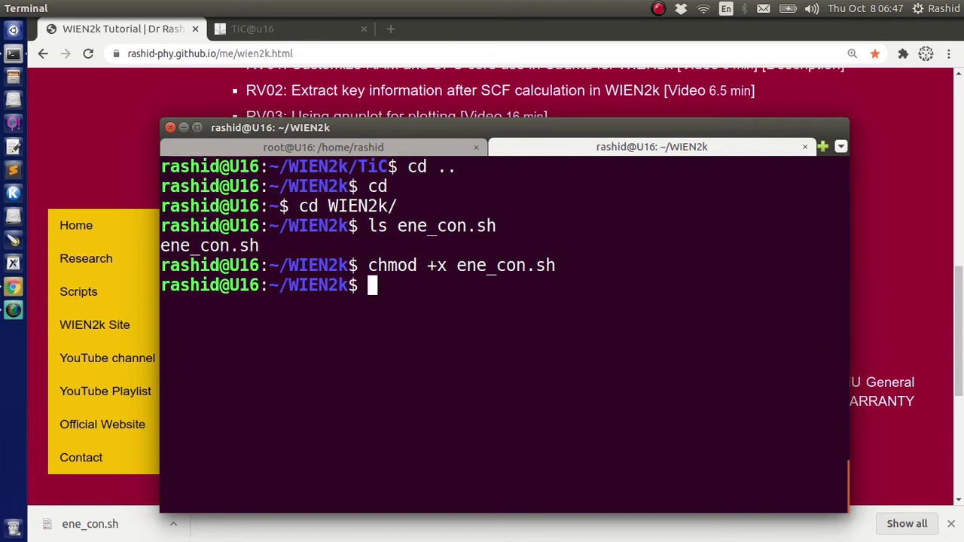
Change from the WIEN2k directory into the TiC case directory
type("cd TiC/")
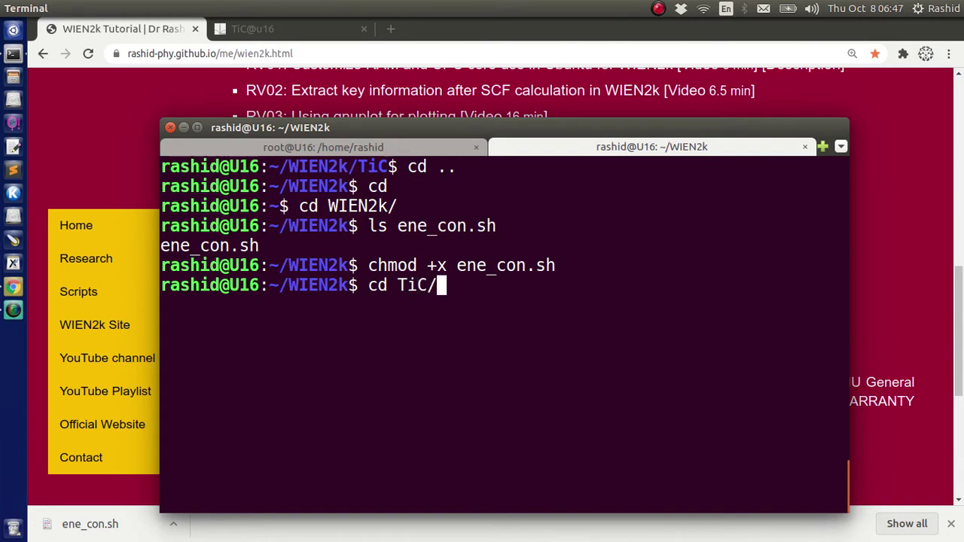
key("Return")
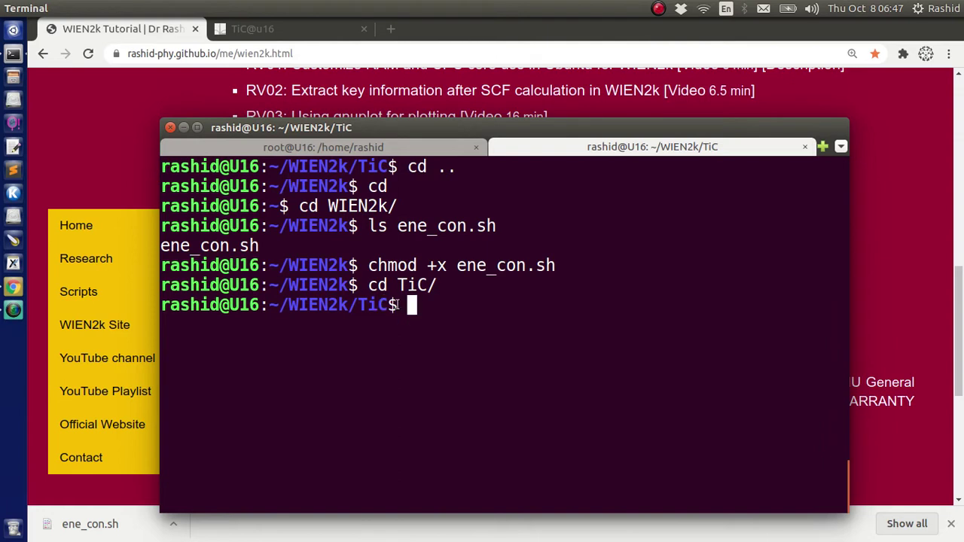
left_click_drag(287, 306, 344, 304)
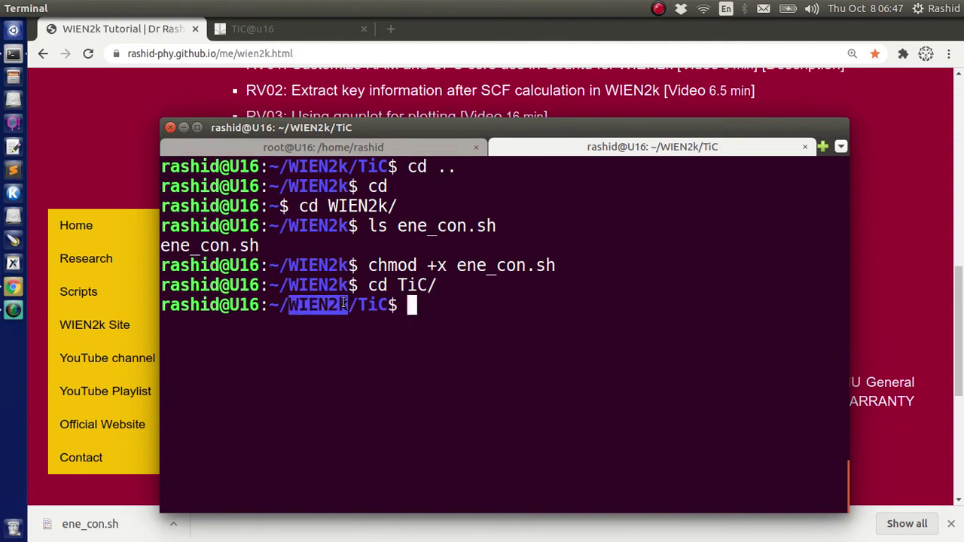
left_click(403, 304)
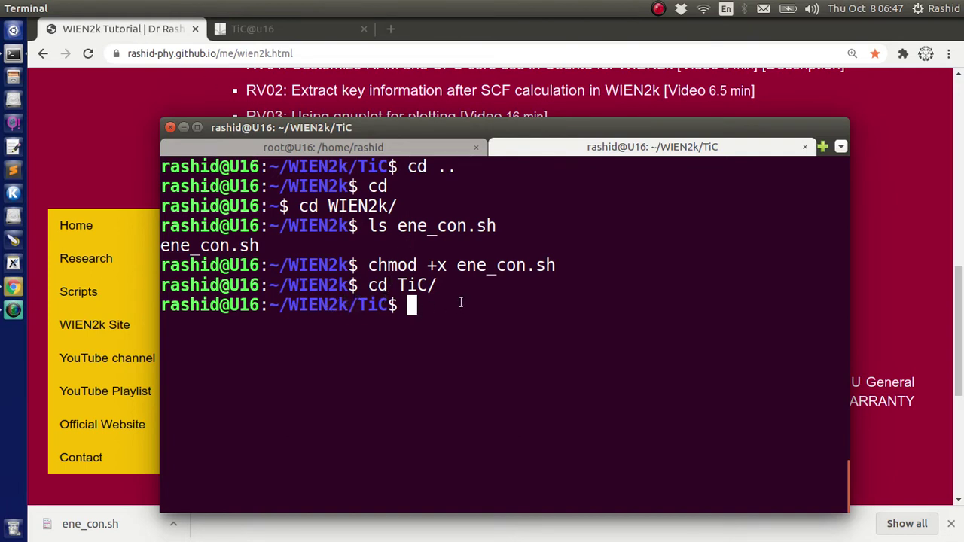
Run ../ene_con.sh from the TiC directory to plot the energy convergence, close the plot and clear the terminal
type("../e")
key("Tab")
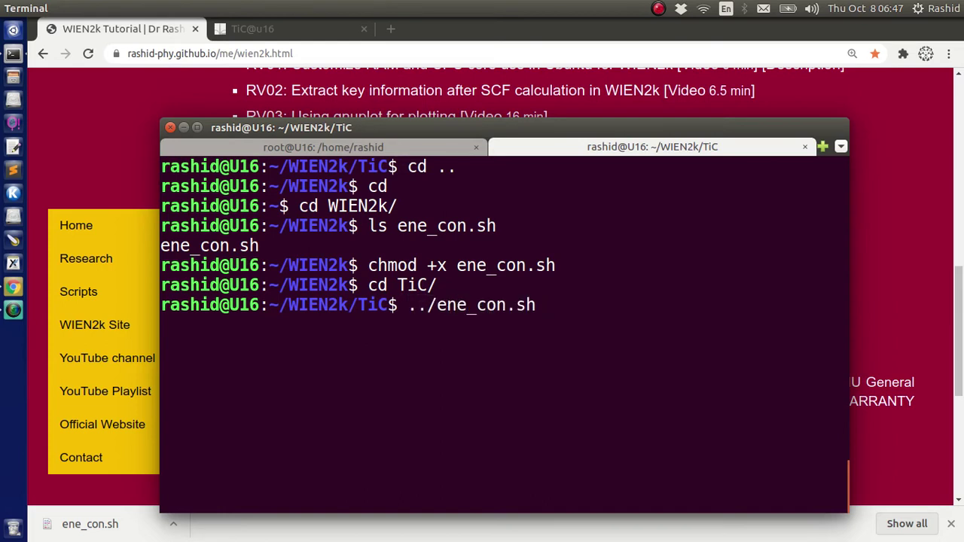
key("Return")
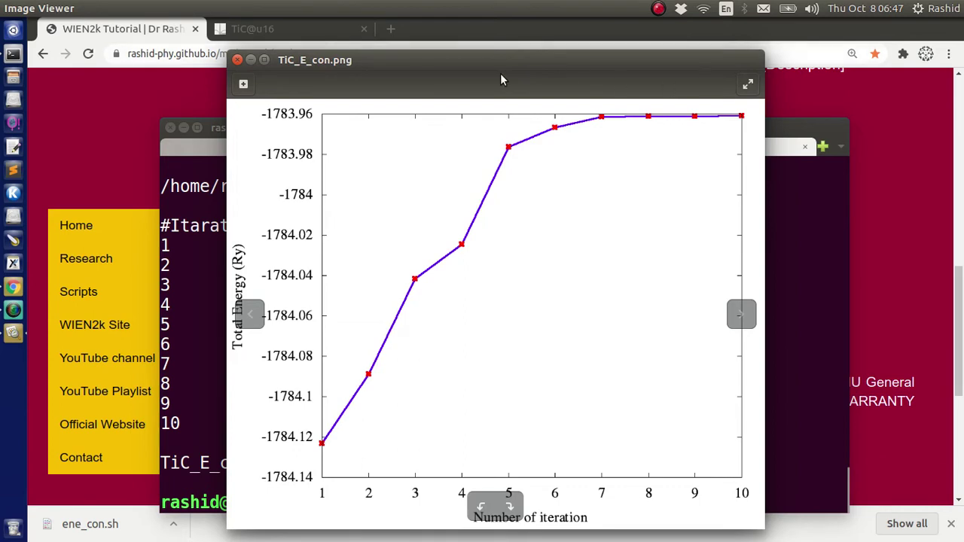
left_click(237, 60)
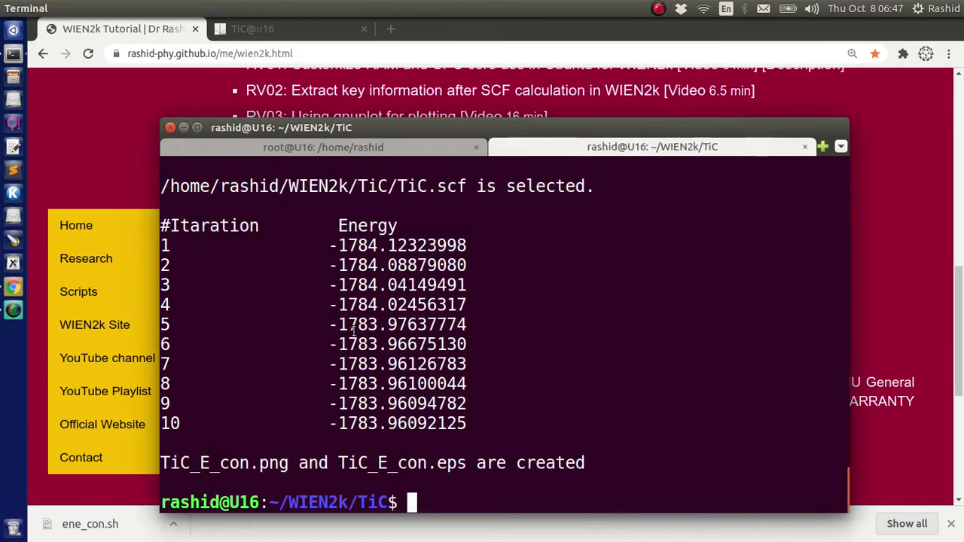
scroll(412, 245, "up", 2)
scroll(412, 245, "down", 2)
key("ctrl+l")
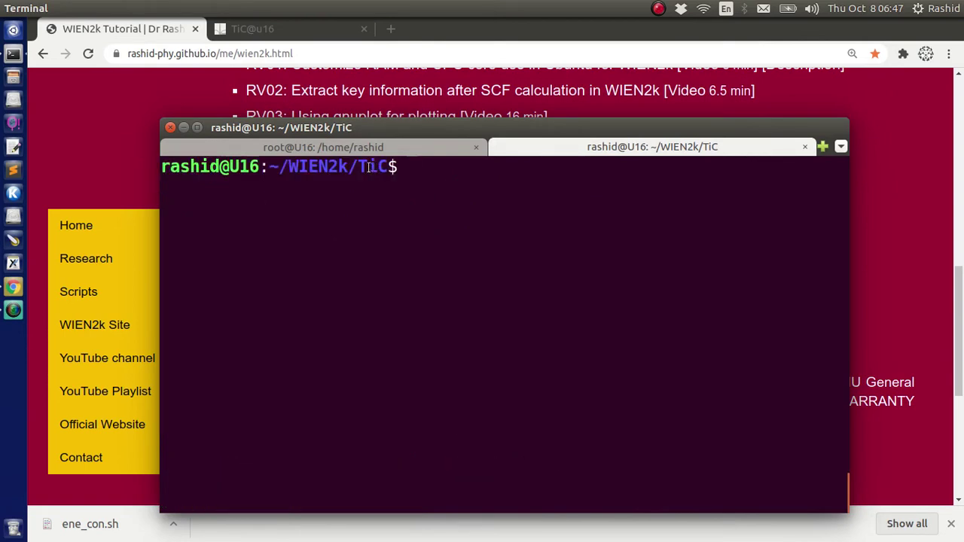
left_click_drag(358, 167, 388, 166)
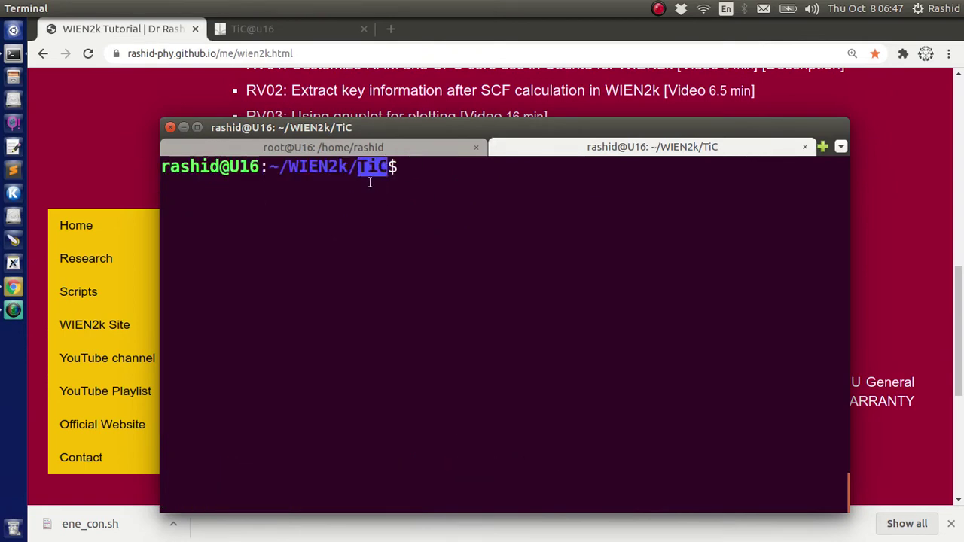
In Chrome, save the linked WS07 energy convergence script as ene_con.sh in the WIEN2k/TiC folder
left_click(146, 32)
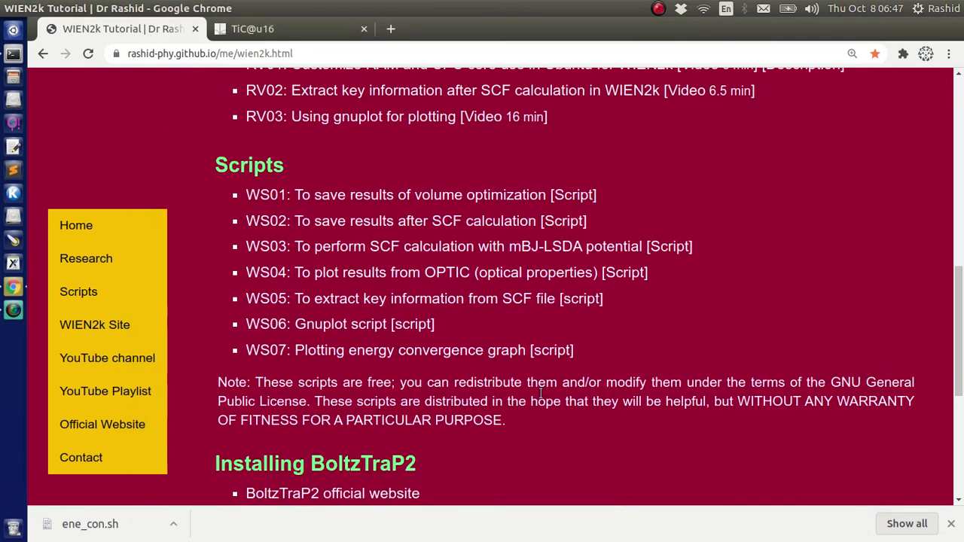
right_click(555, 350)
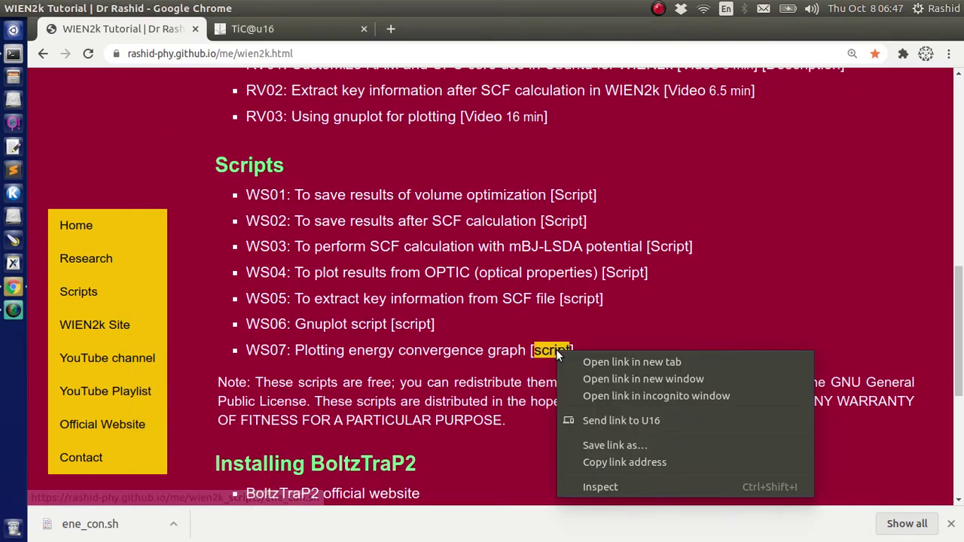
left_click(606, 448)
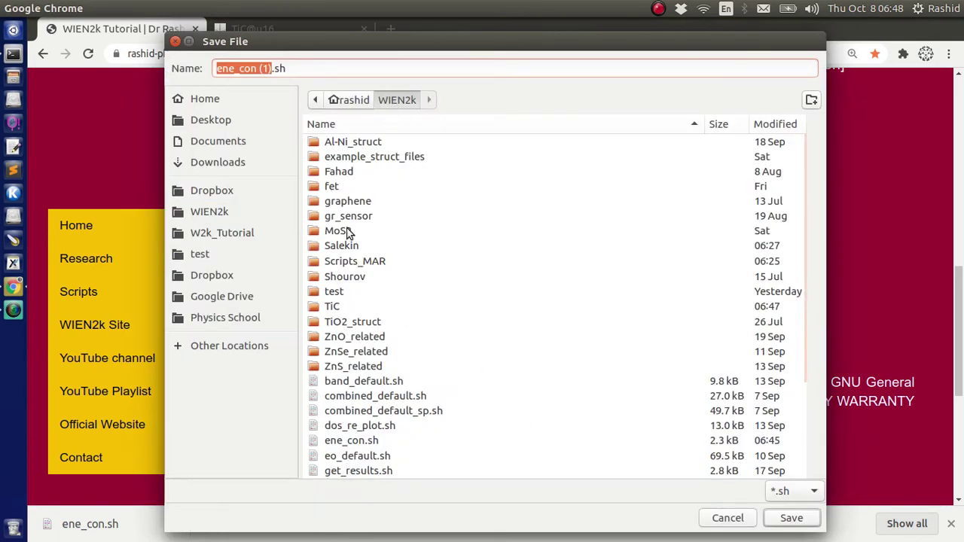
double_click(330, 306)
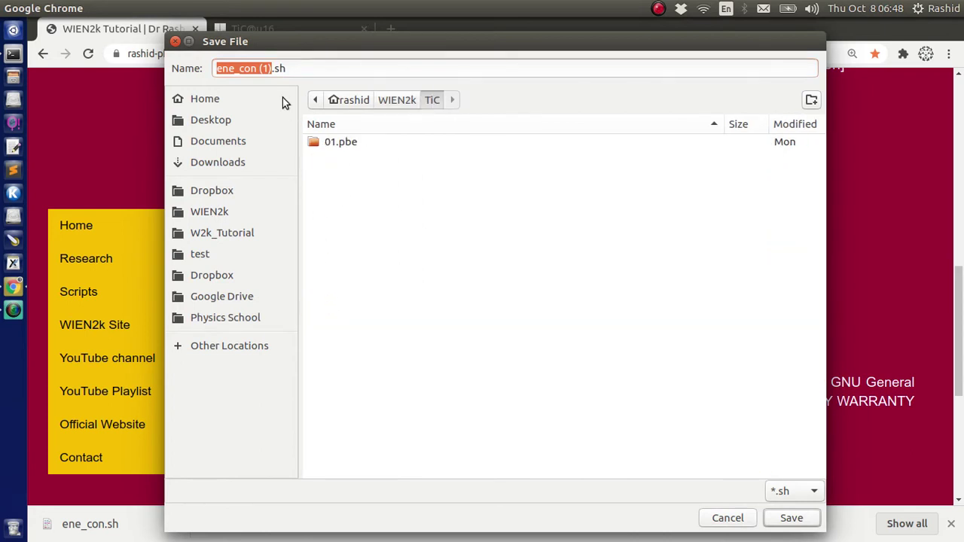
left_click(273, 68)
key("BackSpace")
key("BackSpace")
key("BackSpace")
key("BackSpace")
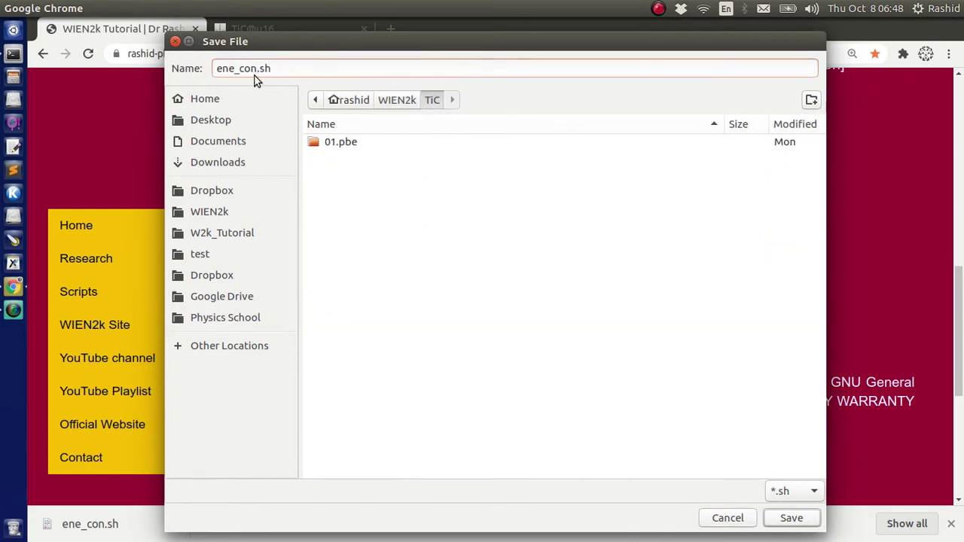
left_click(791, 519)
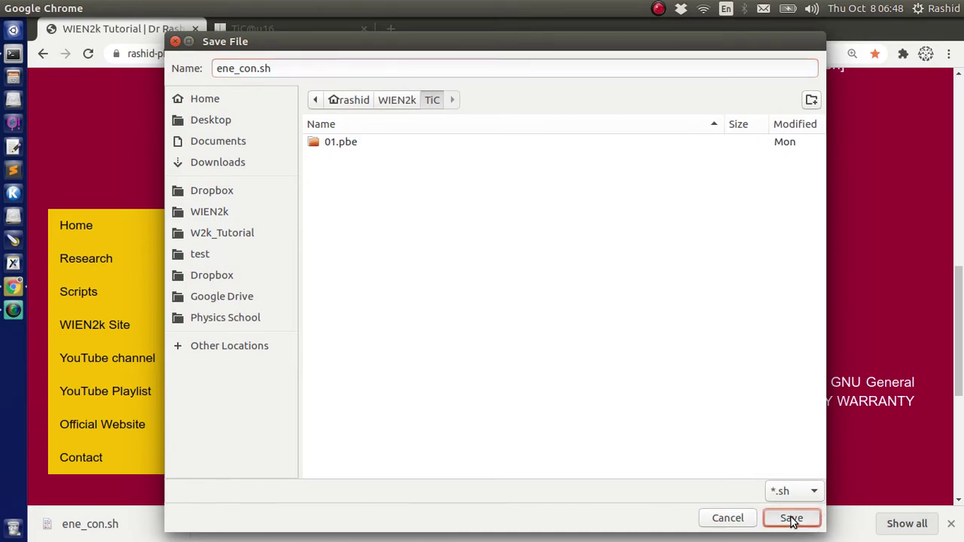
Switch back to the terminal and check with ls that ene_con.sh is in the TiC directory
left_click(15, 59)
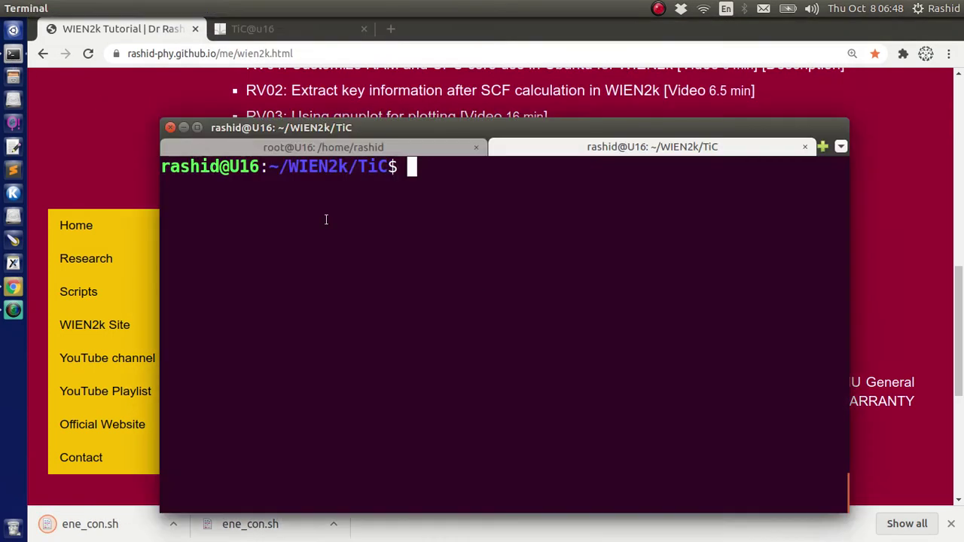
type("ls ene_con.sh")
key("Return")
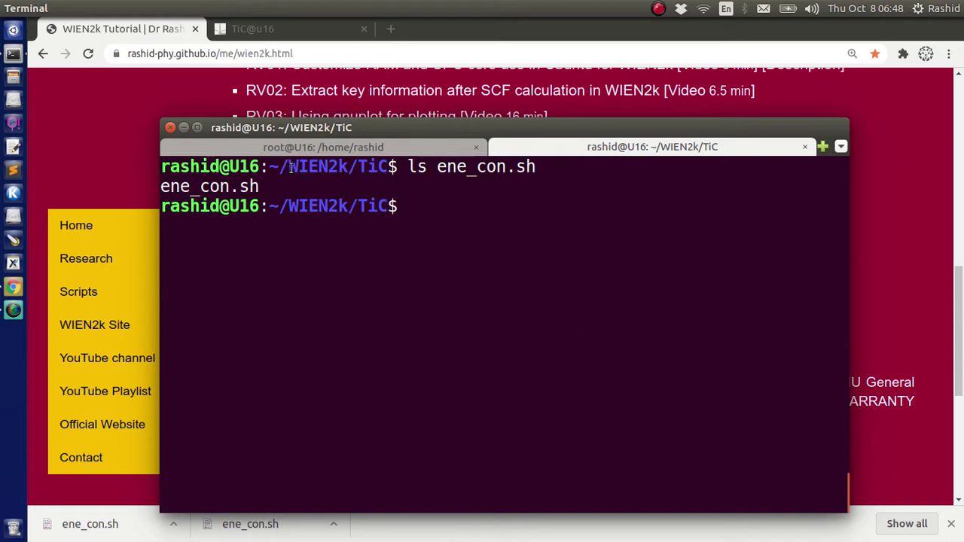
left_click_drag(289, 166, 347, 167)
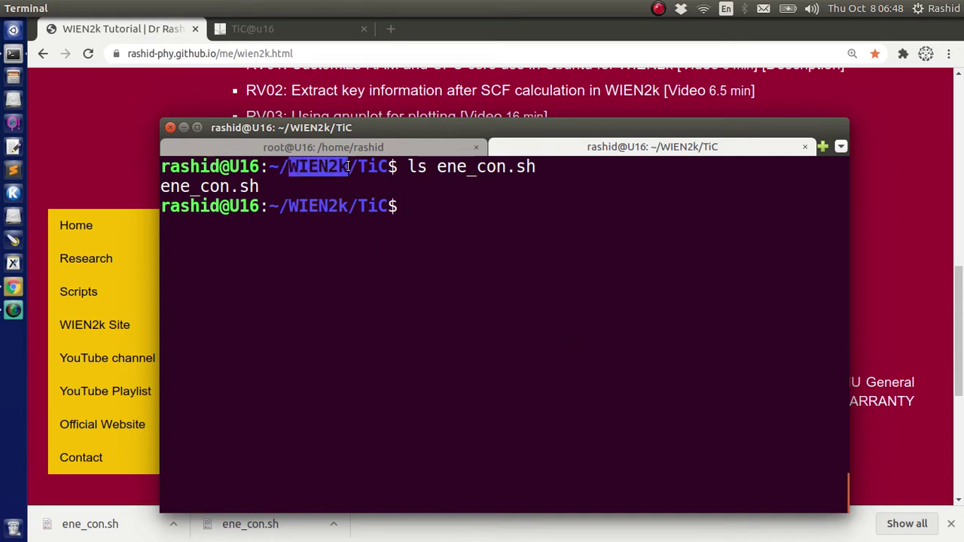
left_click(485, 226)
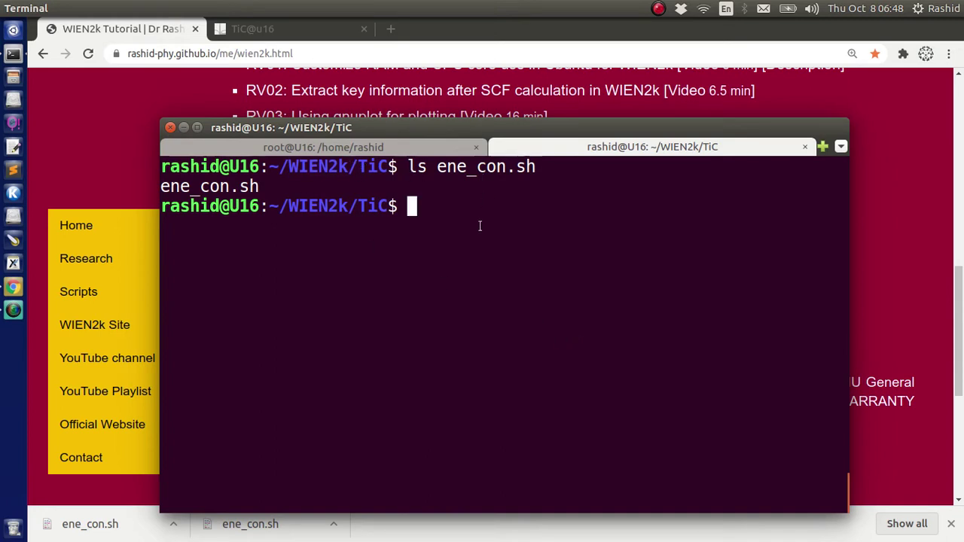
Make the TiC directory's copy of the script executable with chmod +x ene_con.sh
type("chmo")
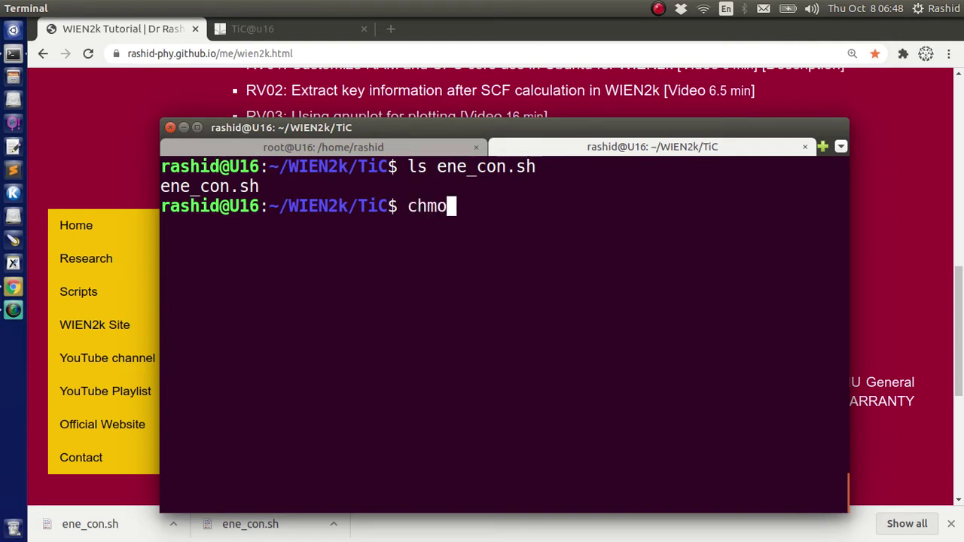
type("d +x ")
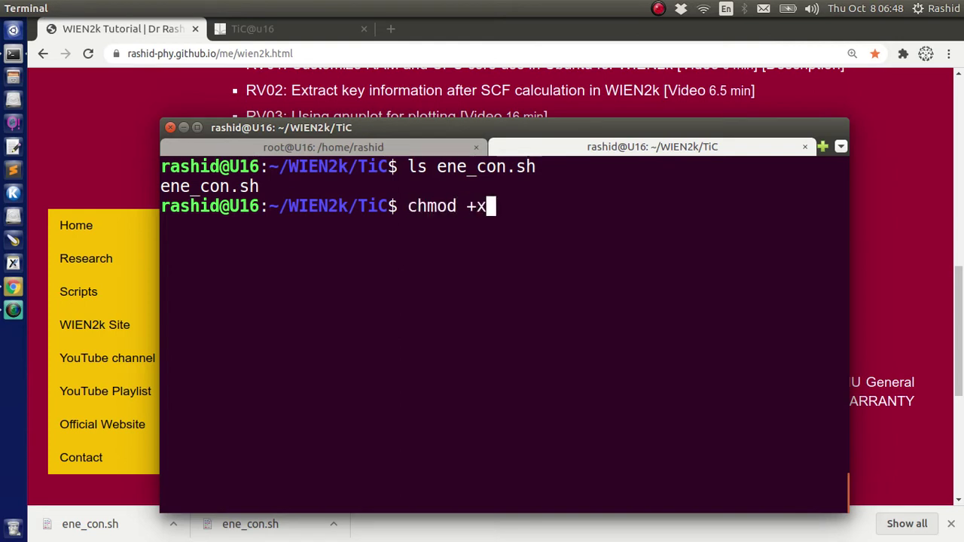
type("en")
key("Tab")
key("Return")
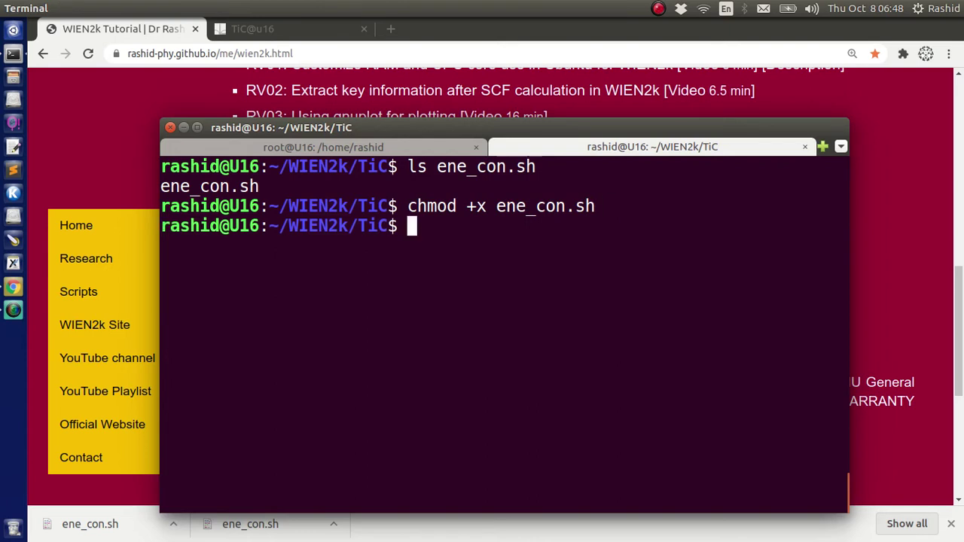
Run the local copy with ./ene_con.sh in the TiC directory, close the plot and clear the terminal
type("./e")
key("Tab")
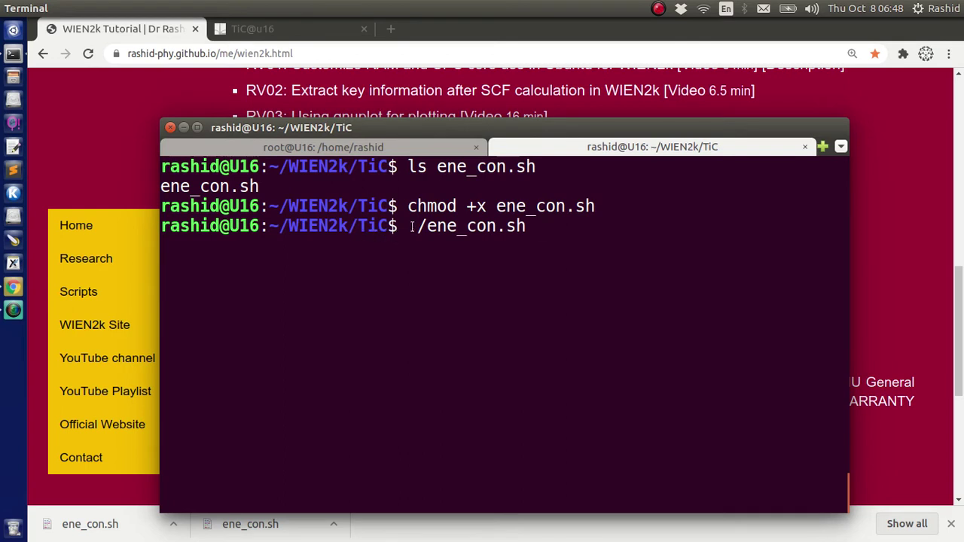
key("Home")
left_click_drag(288, 226, 348, 226)
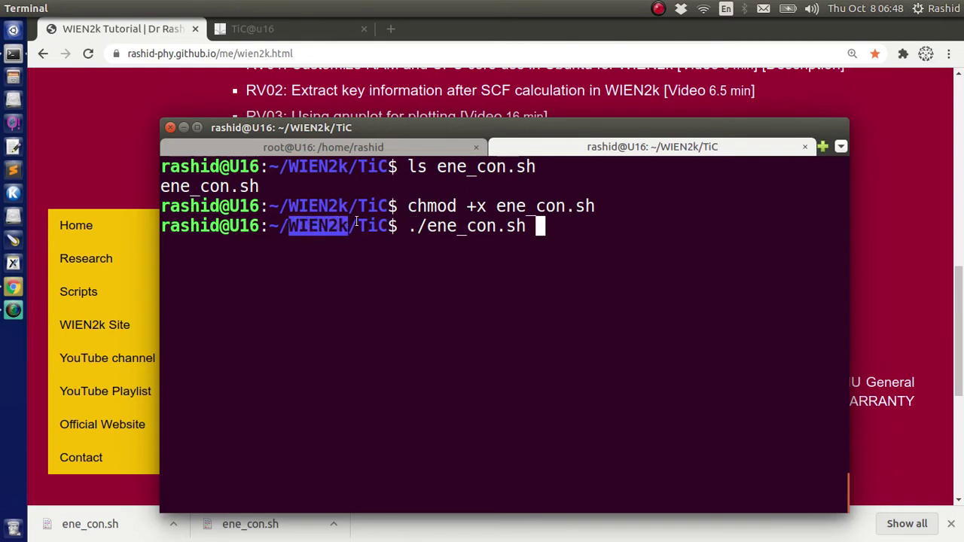
left_click(309, 226)
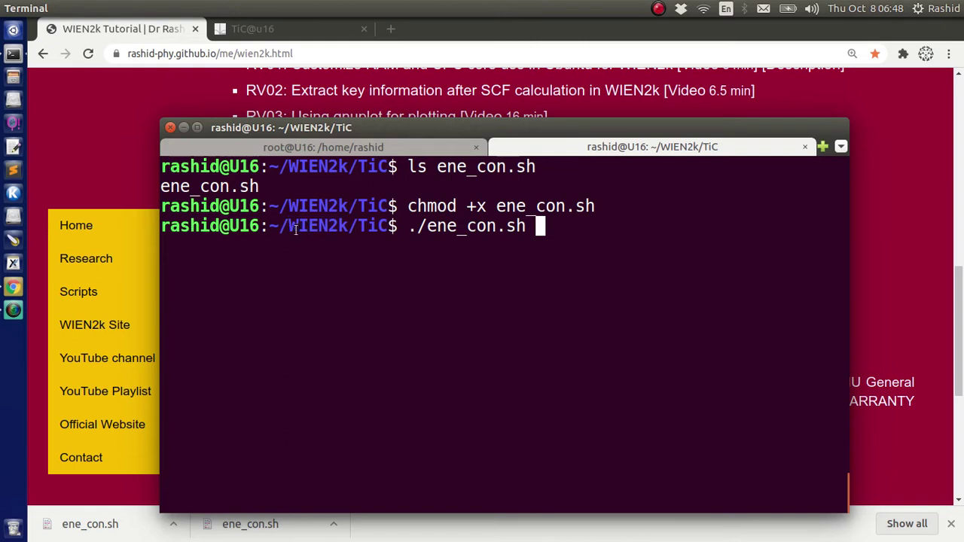
left_click_drag(409, 229, 414, 228)
left_click(319, 225)
key("Return")
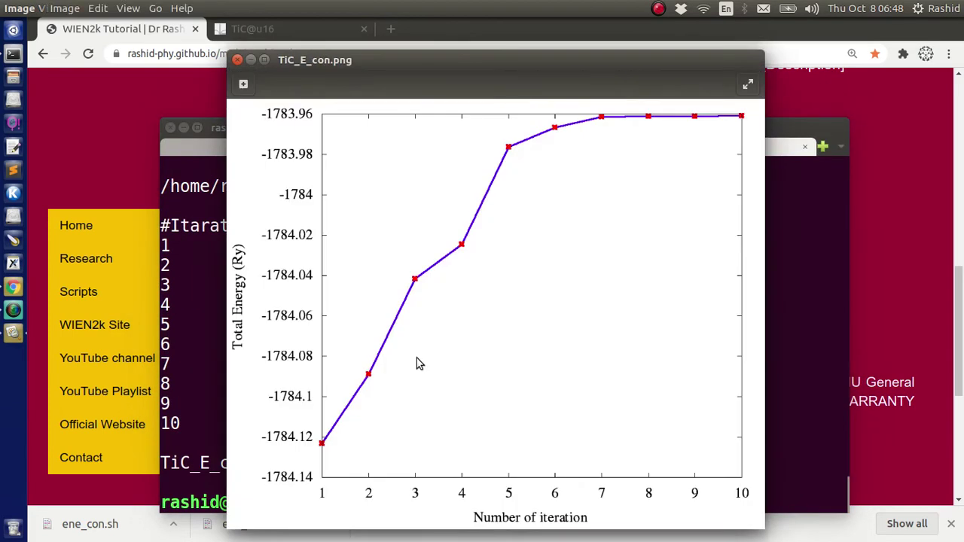
key("ctrl+w")
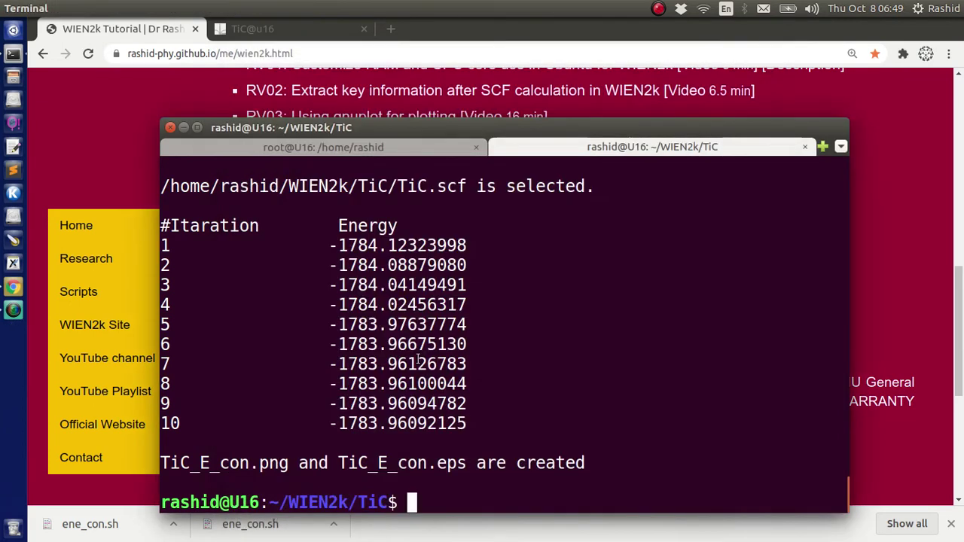
key("ctrl+l")
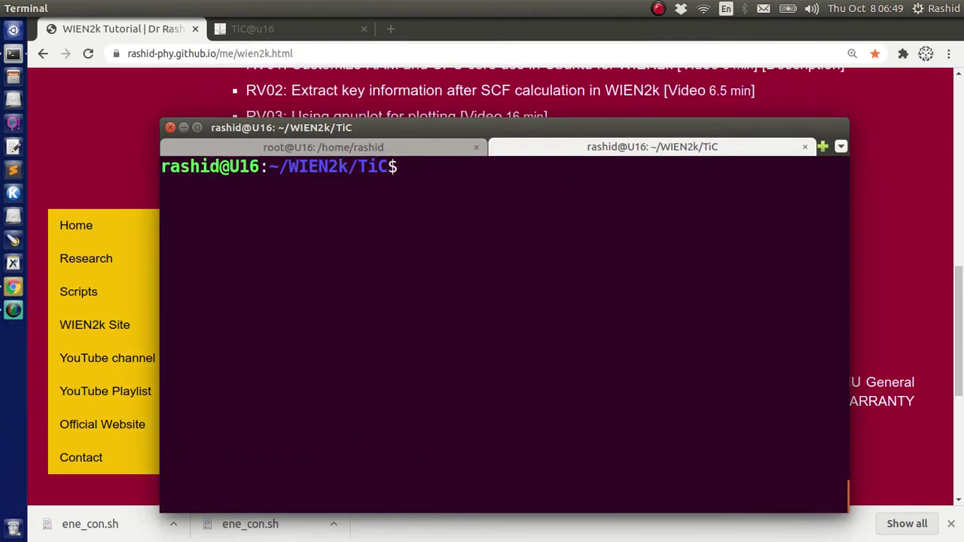
left_click_drag(358, 166, 391, 166)
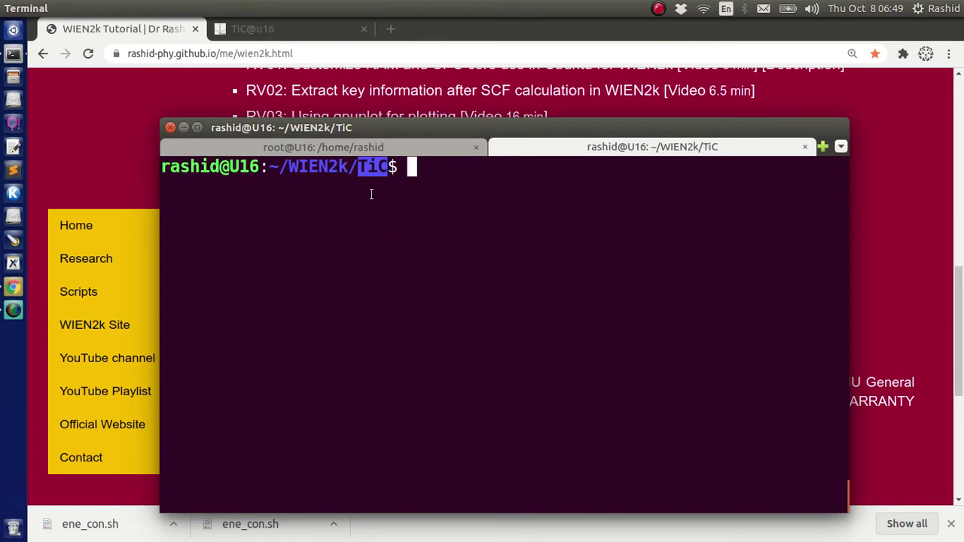
left_click_drag(284, 167, 356, 176)
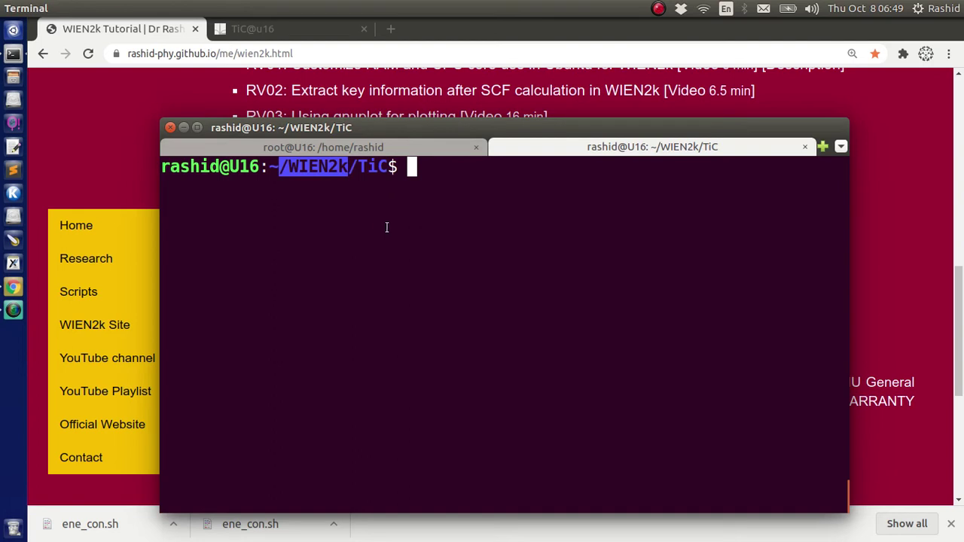
left_click_drag(357, 167, 386, 167)
left_click(407, 238)
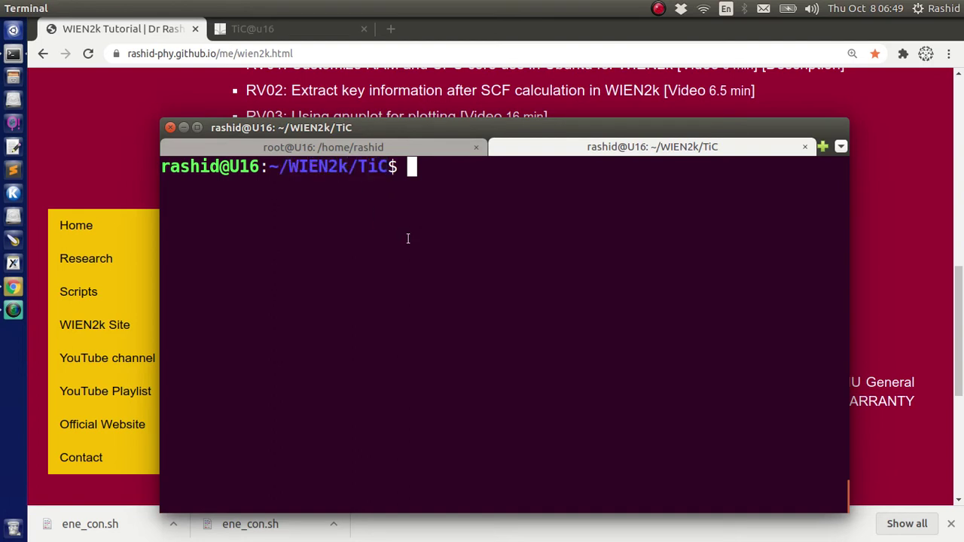
Change to the neighbouring test directory with cd ../test/ and list its contents
type("cd")
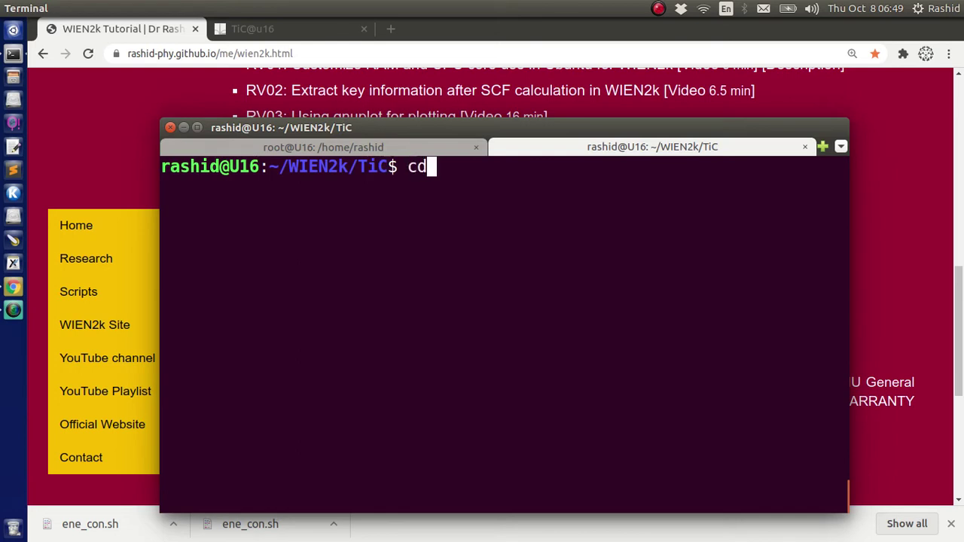
type(" ../test/")
key("Return")
type("ls")
key("Return")
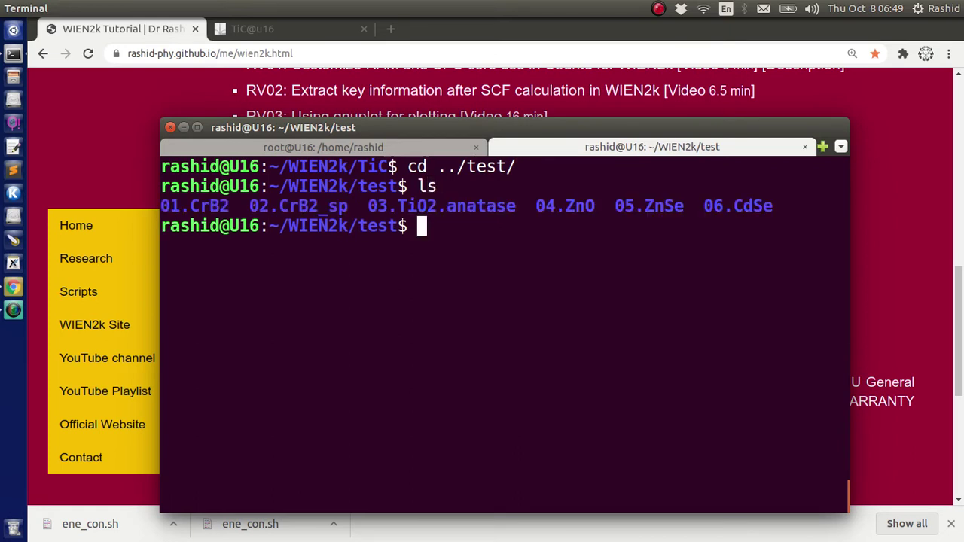
Copy the files of the 01.CrB2 folder into the test directory with cp 01.CrB2/*
type("cp 1")
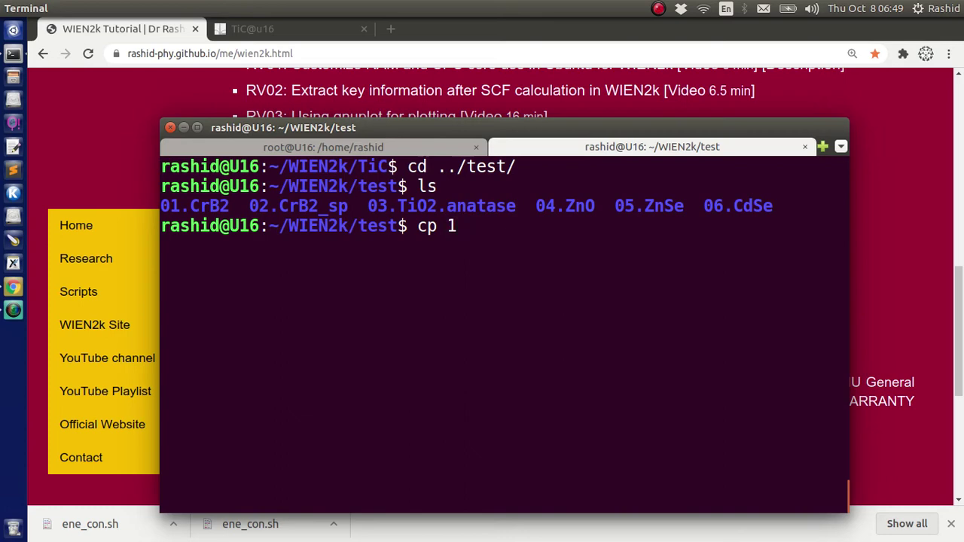
key("BackSpace")
type("01")
key("Tab")
type("* .")
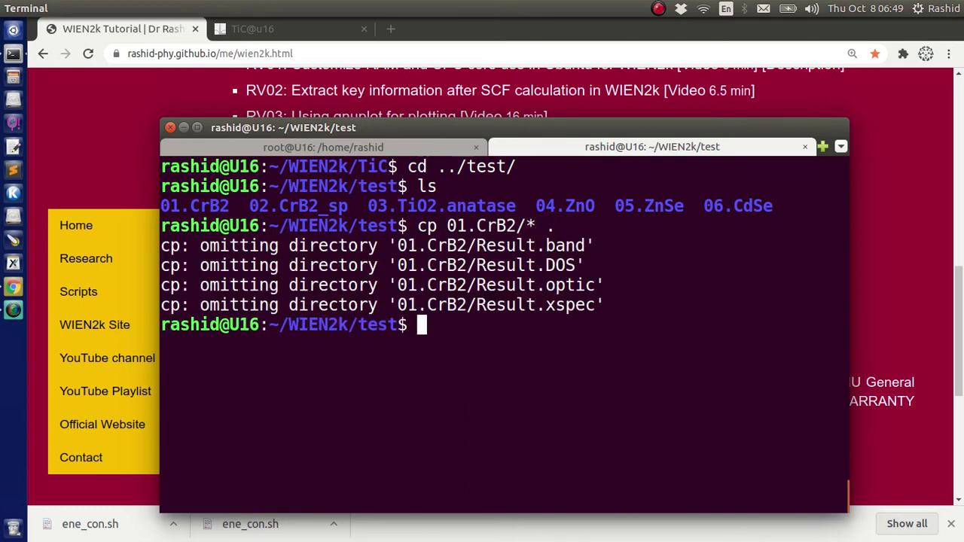
Run ../ene_con.sh in the test directory to plot the CrB2 energy convergence, close the plot and review the terminal output
type("../")
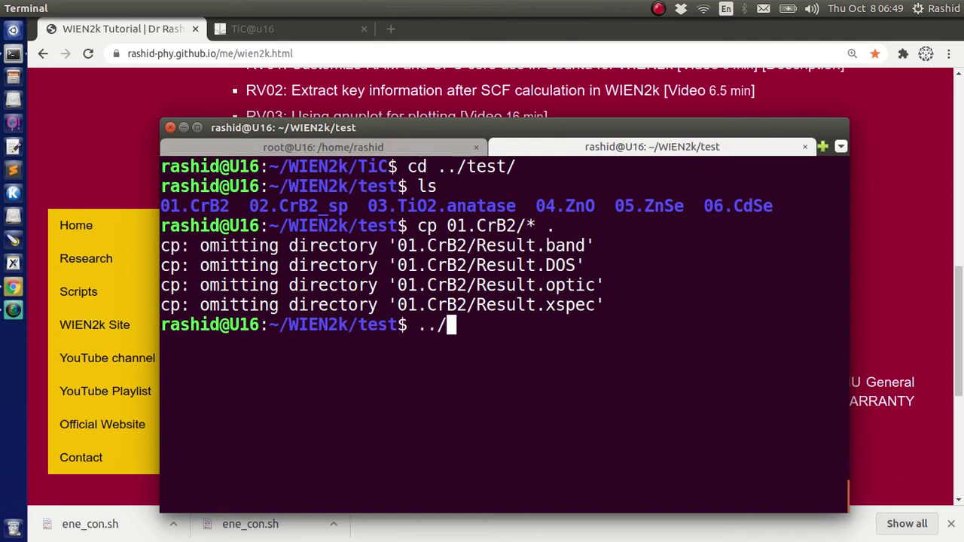
left_click_drag(291, 326, 353, 326)
left_click(392, 343)
type("ene")
key("Tab")
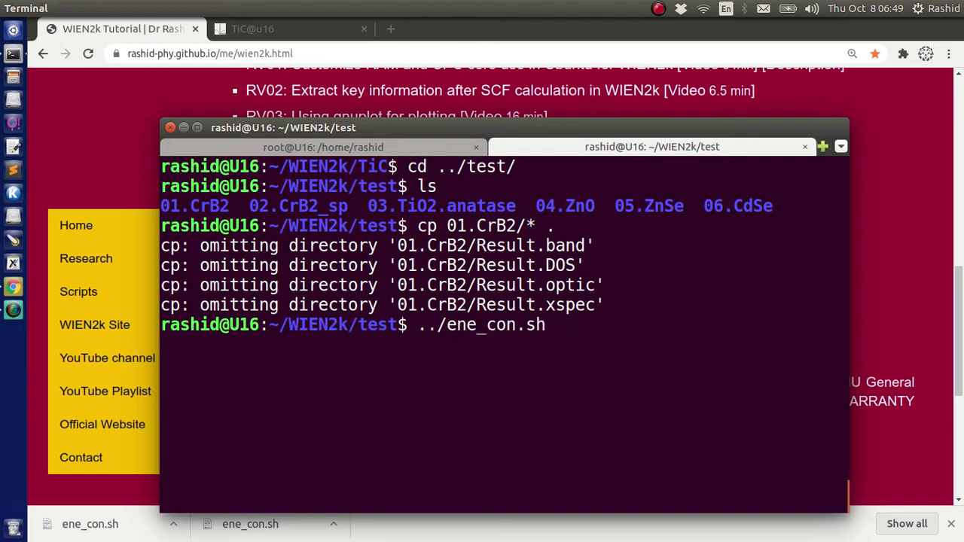
key("Return")
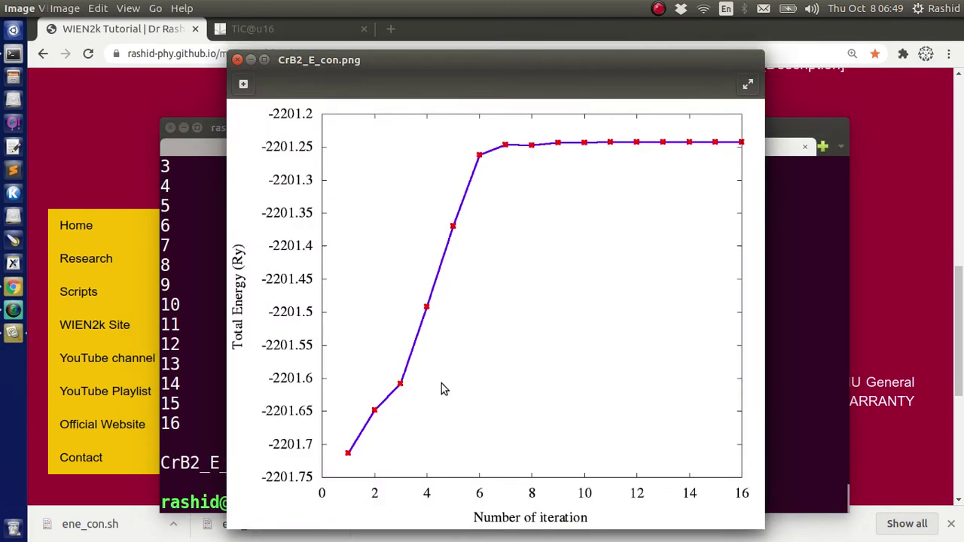
key("Escape")
scroll(388, 359, "up", 8)
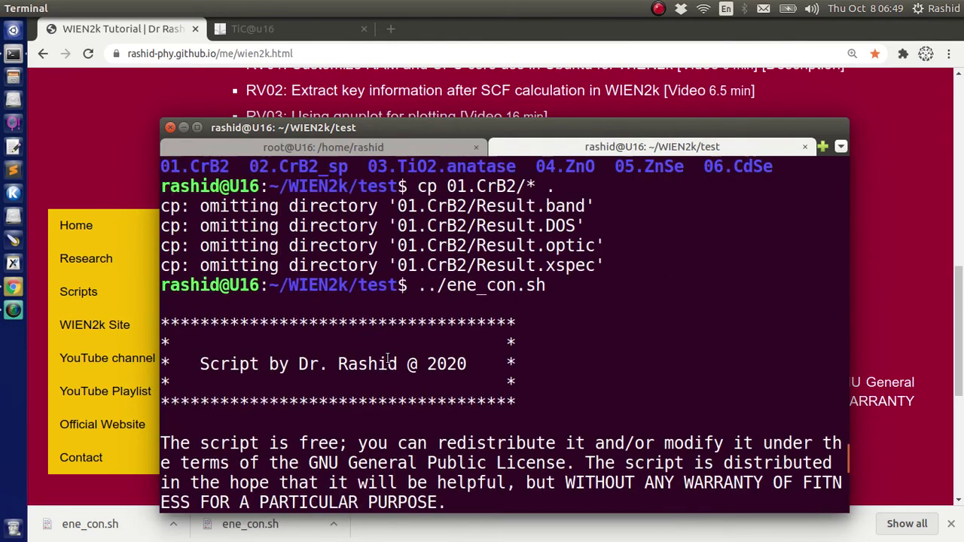
Review the script's terminal output for the CrB2 run, including the case directory path and the created plot files
scroll(389, 360, "up", 2)
scroll(357, 263, "up", 3)
left_click_drag(358, 247, 388, 243)
left_click_drag(359, 305, 389, 304)
scroll(527, 327, "down", 10)
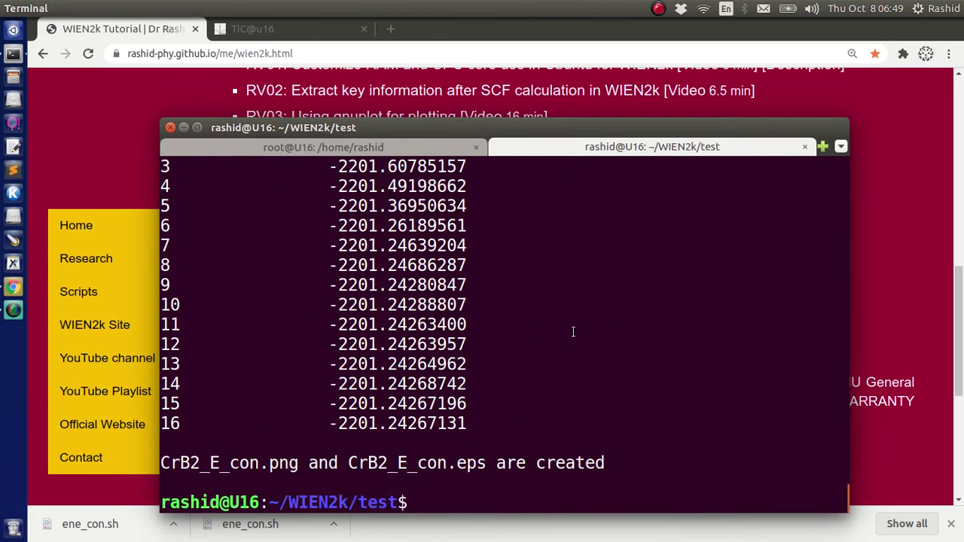
type("../")
left_click_drag(299, 502, 340, 502)
left_click(475, 484)
type("TiC/en")
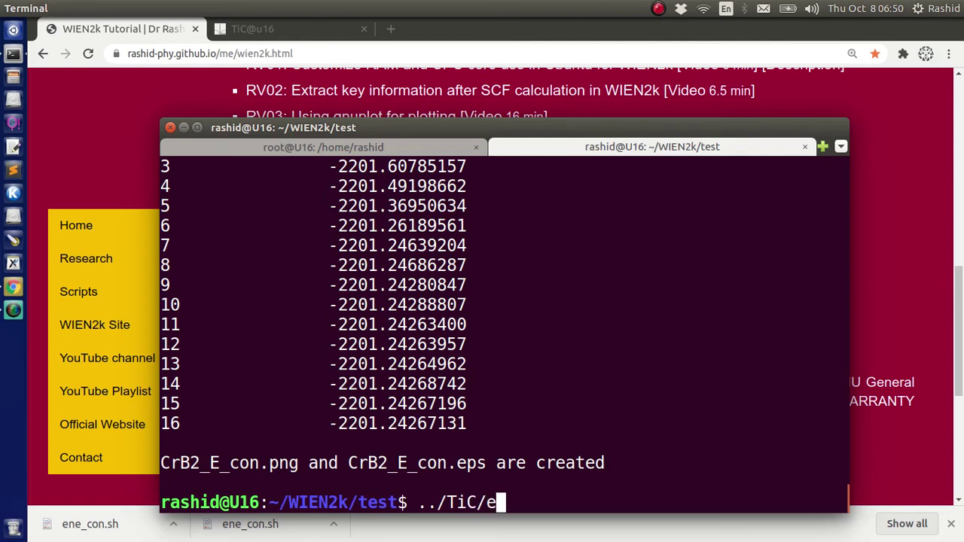
key("Tab")
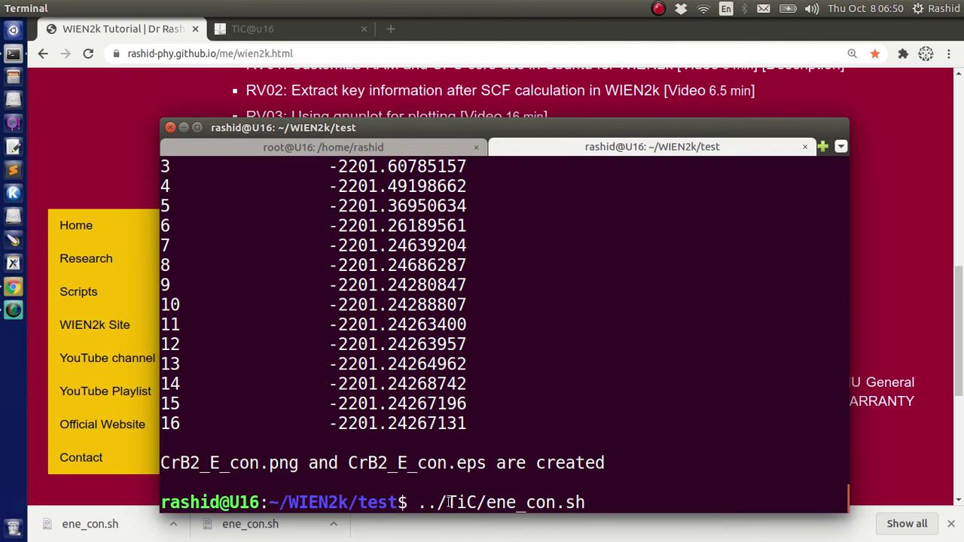
left_click_drag(447, 502, 477, 503)
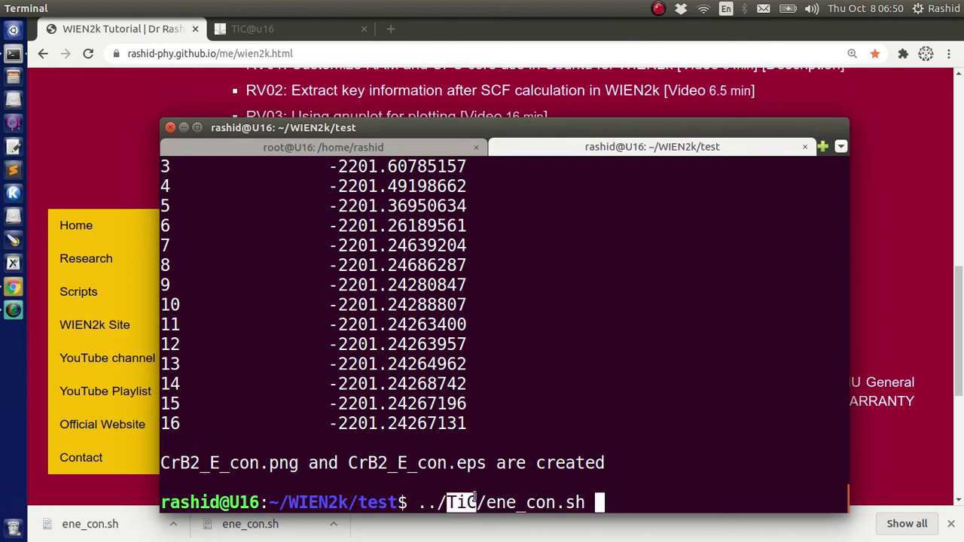
key("BackSpace")
key("BackSpace")
key("BackSpace")
key("BackSpace")
key("BackSpace")
key("BackSpace")
key("BackSpace")
key("BackSpace")
key("BackSpace")
key("BackSpace")
key("BackSpace")
key("BackSpace")
key("BackSpace")
key("BackSpace")
key("BackSpace")
key("BackSpace")
key("BackSpace")
key("BackSpace")
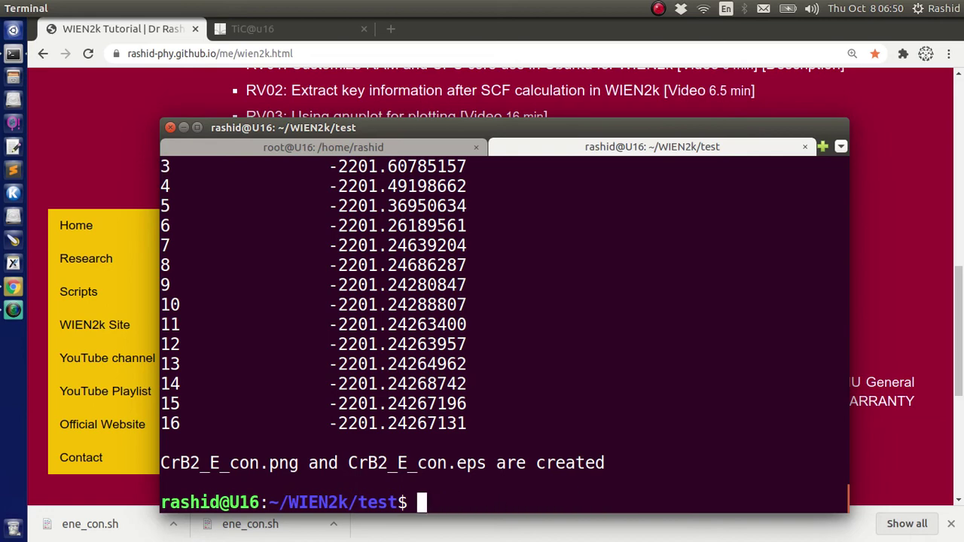
key("ctrl+l")
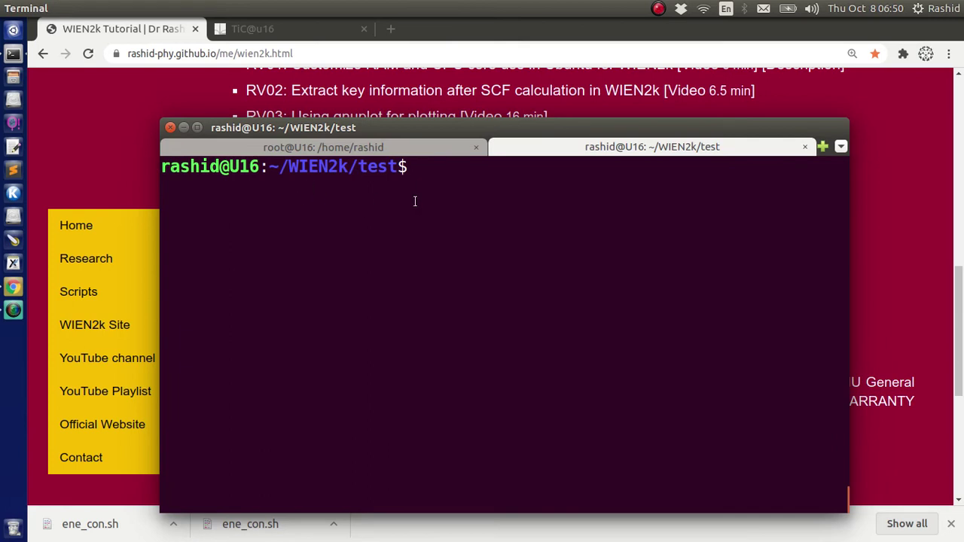
Switch to Chrome and start saving the WS07 energy convergence script link, choosing the WIEN2k folder in the home directory
left_click(881, 259)
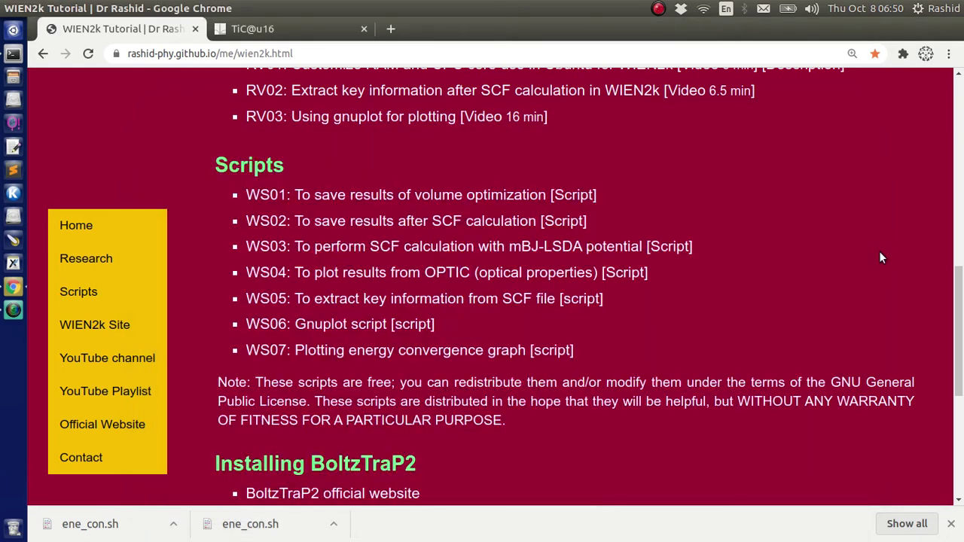
right_click(555, 352)
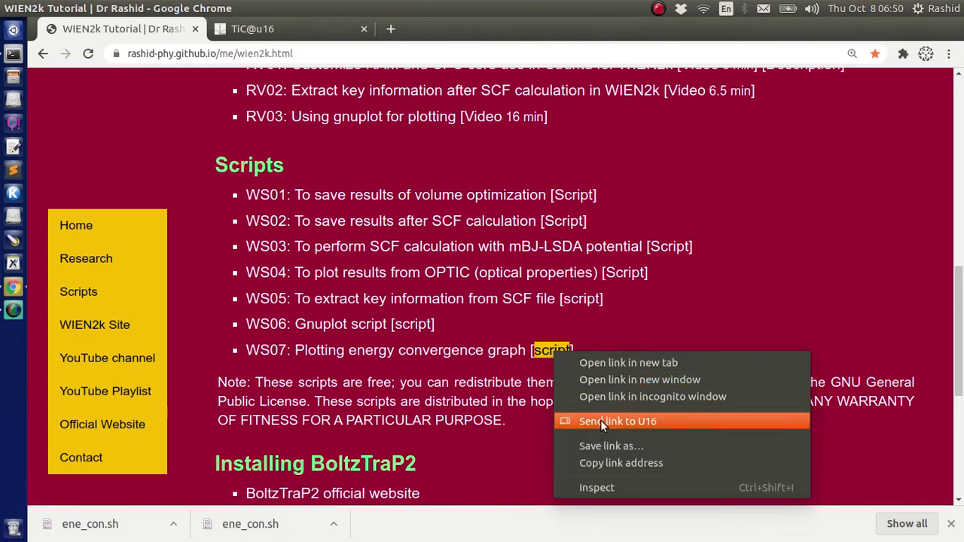
left_click(603, 450)
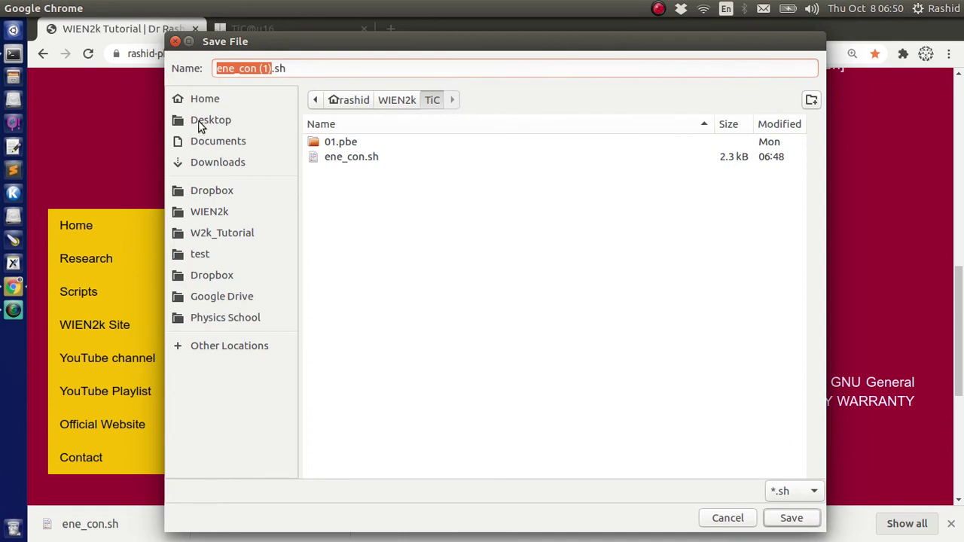
left_click(200, 100)
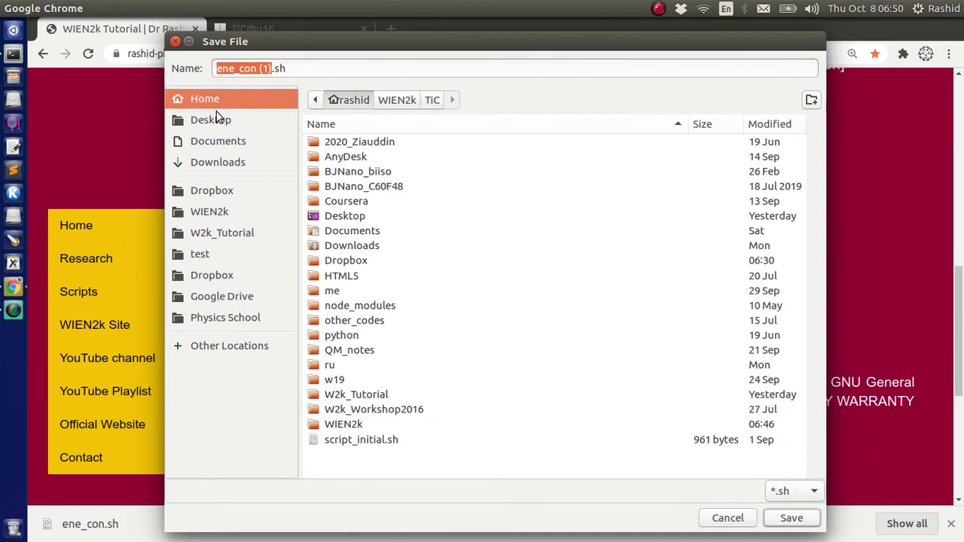
double_click(344, 425)
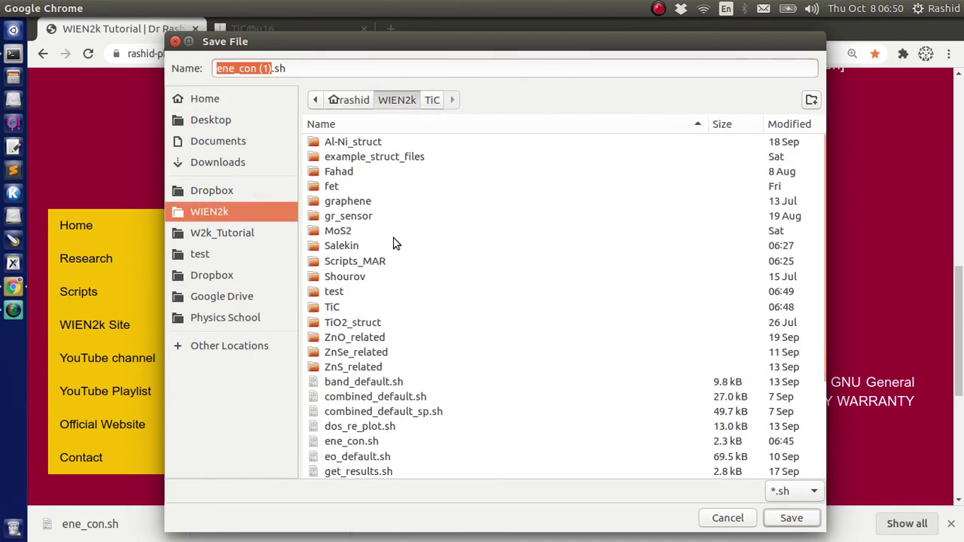
Create a new folder named Scripts inside the WIEN2k folder as the save location
left_click_drag(474, 39, 494, 24)
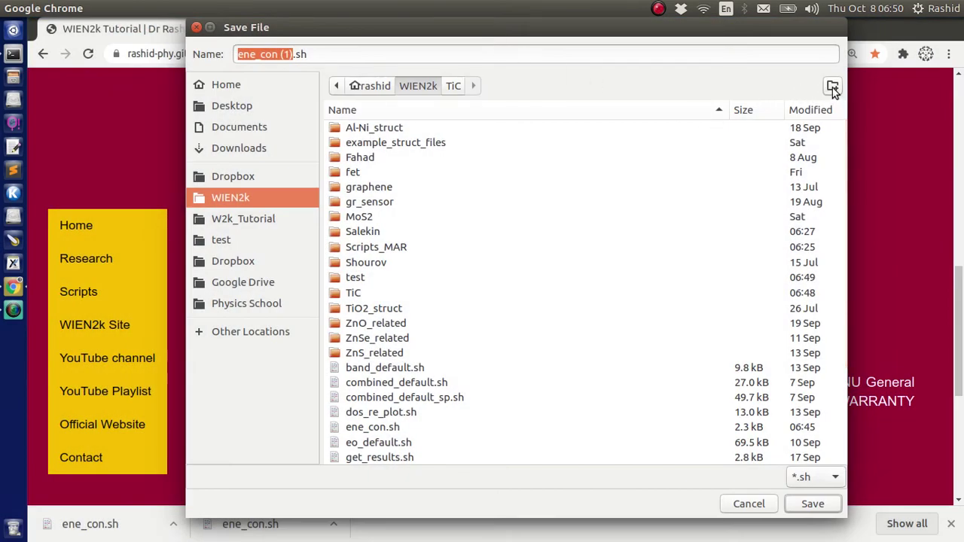
left_click(833, 87)
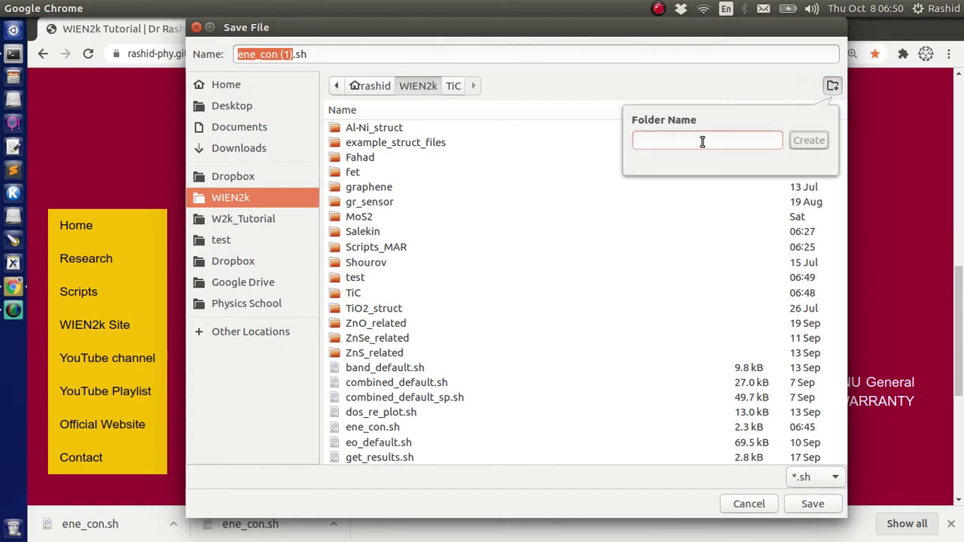
type("Scripts")
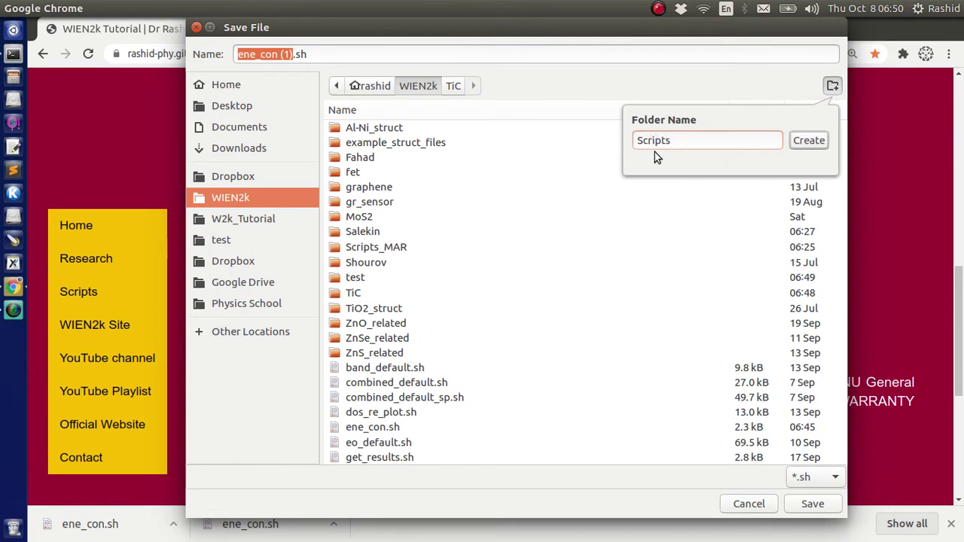
left_click(808, 140)
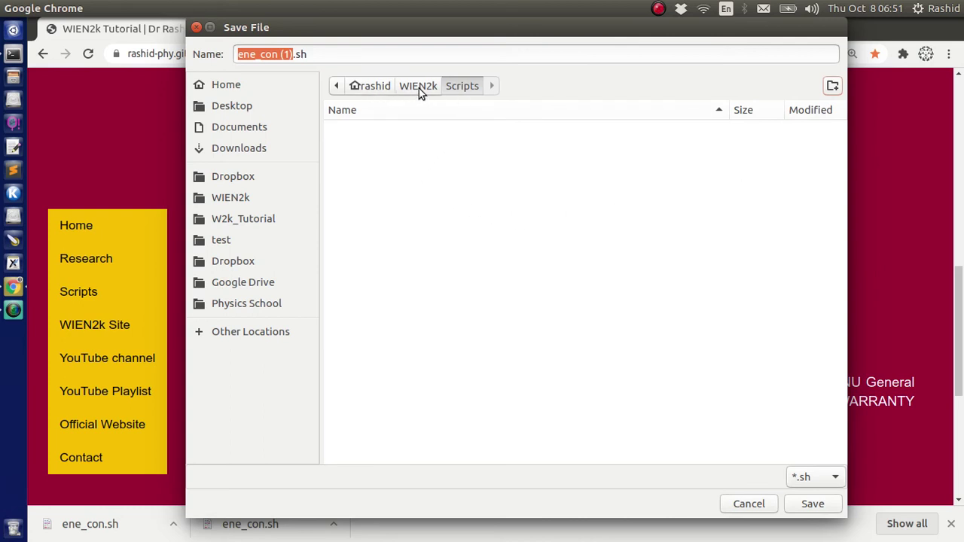
Remove the (1) suffix from the file name and save ene_con.sh in the Scripts folder
left_click(295, 54)
key("BackSpace")
key("BackSpace")
key("BackSpace")
key("BackSpace")
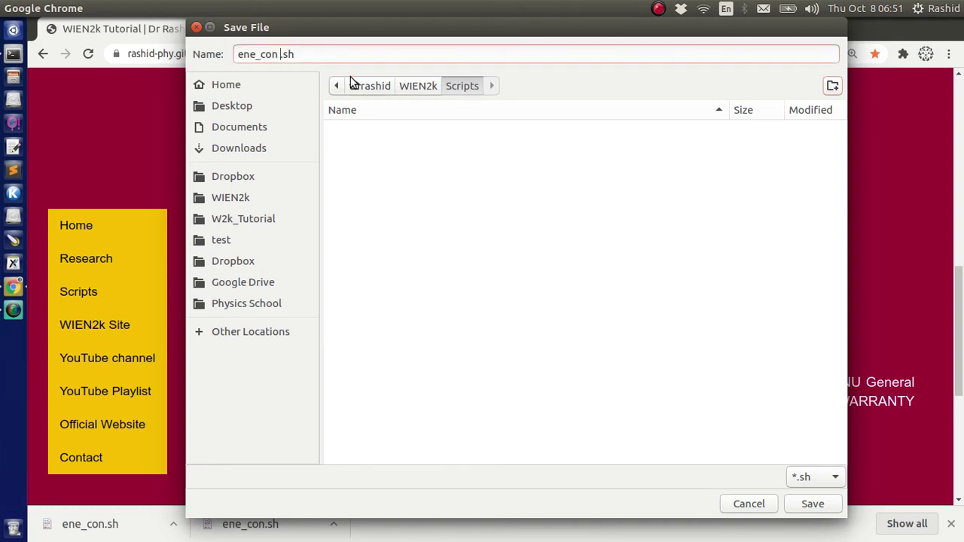
left_click(819, 506)
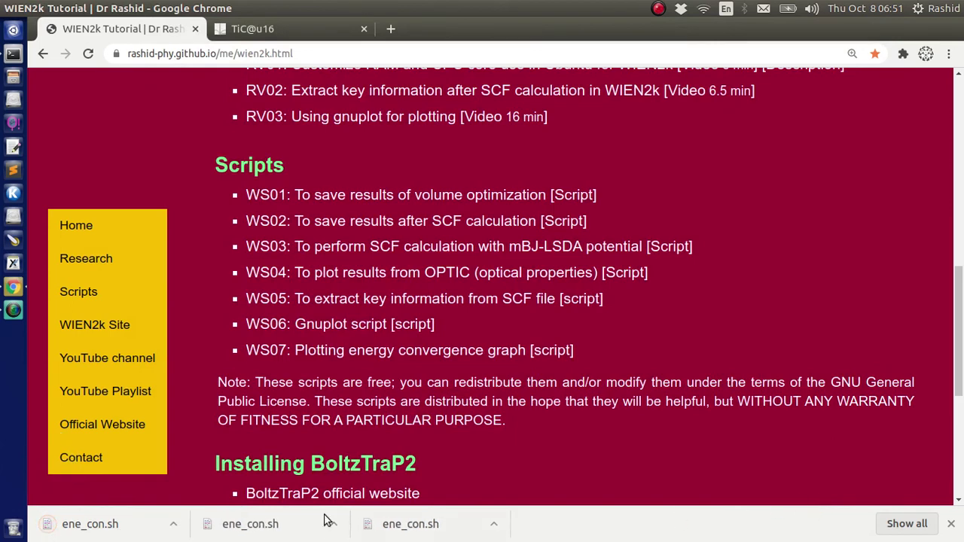
Switch to the terminal, change to the new directory with cd ../Scripts and list its contents
left_click(13, 53)
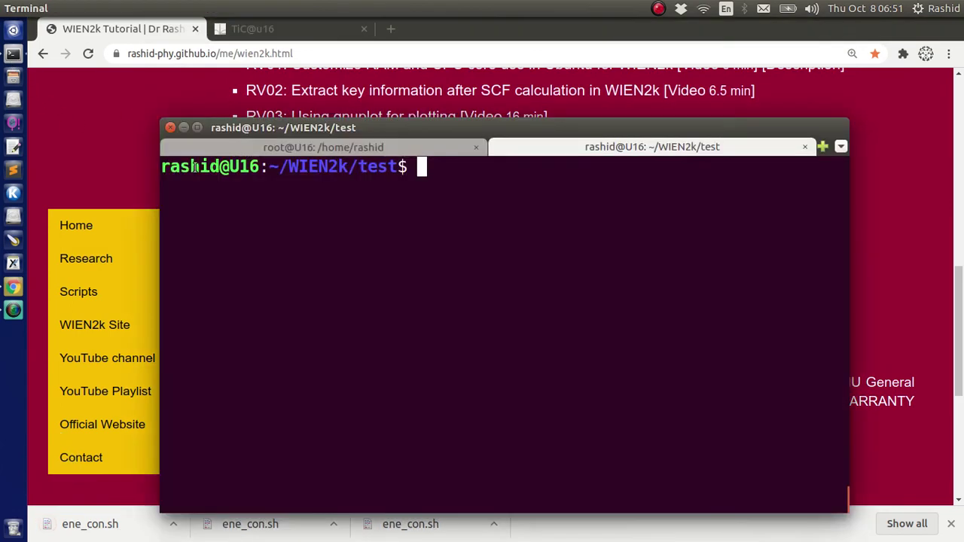
type("cd ..")
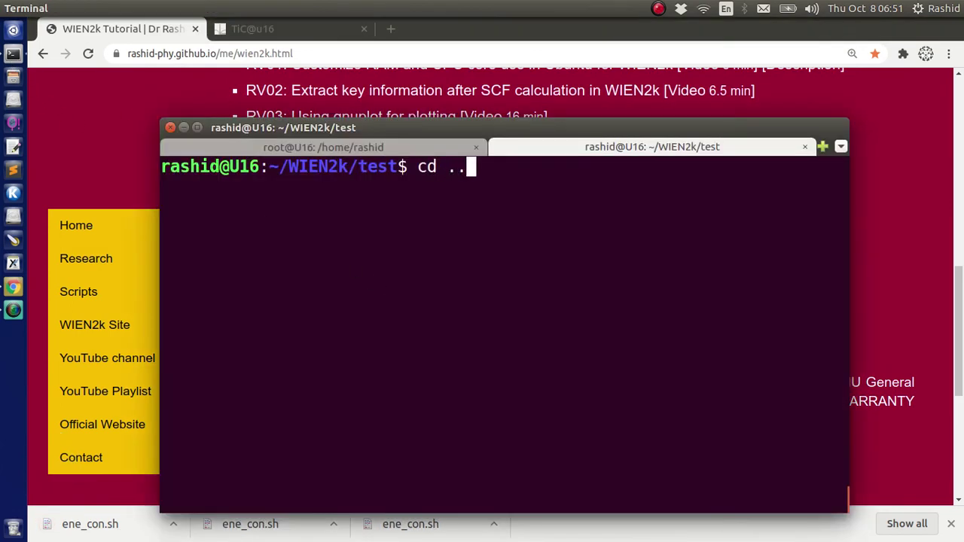
type("/Scripts")
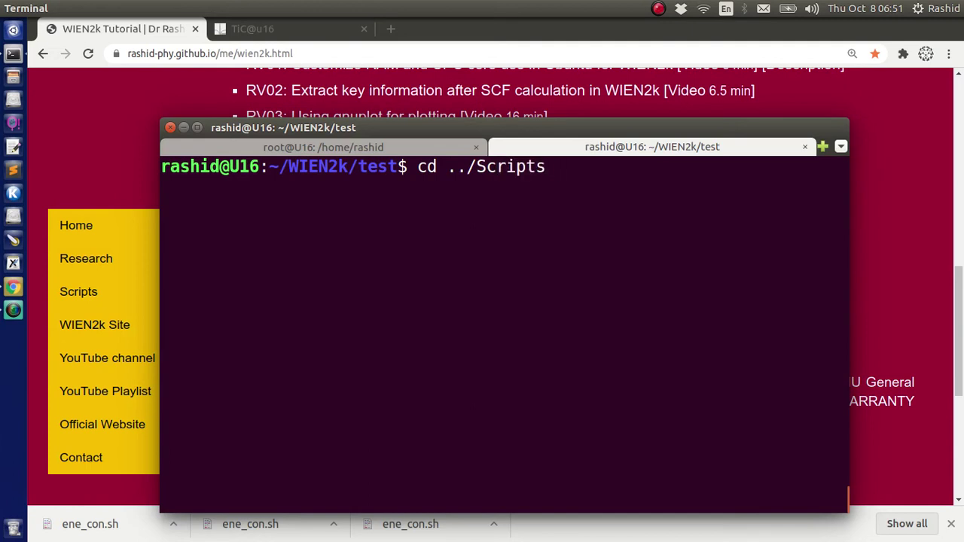
key("Return")
type("ls")
key("Return")
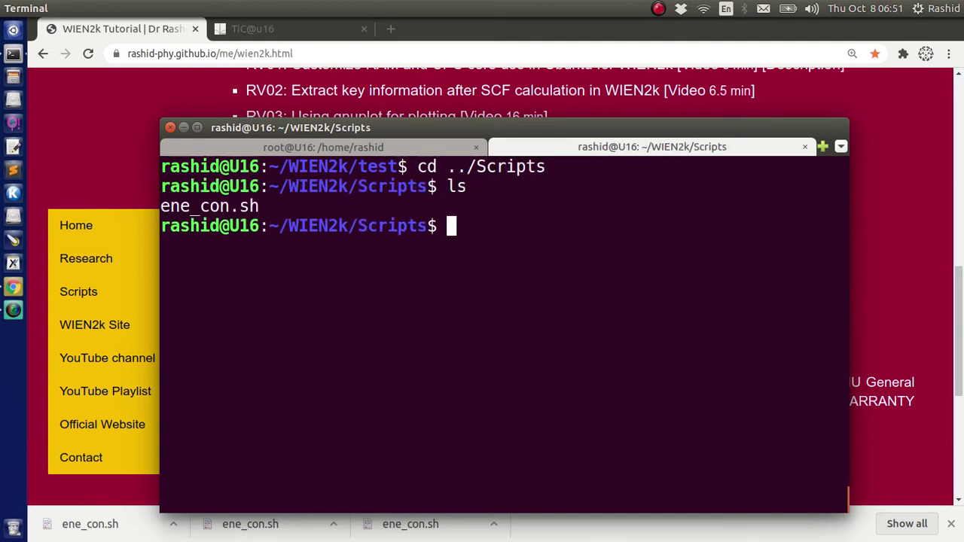
Make the downloaded script executable with chmod +x ene_con.sh
type("chm")
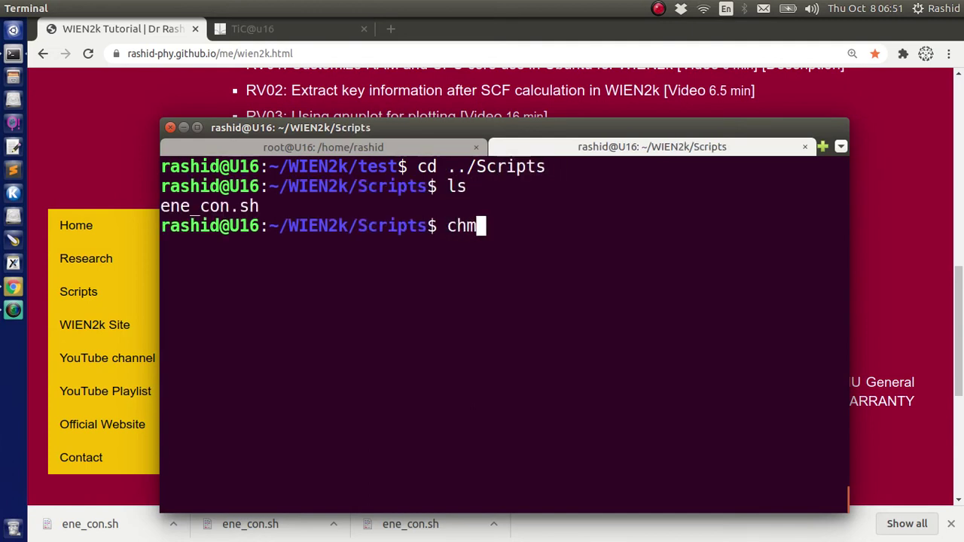
type("od +")
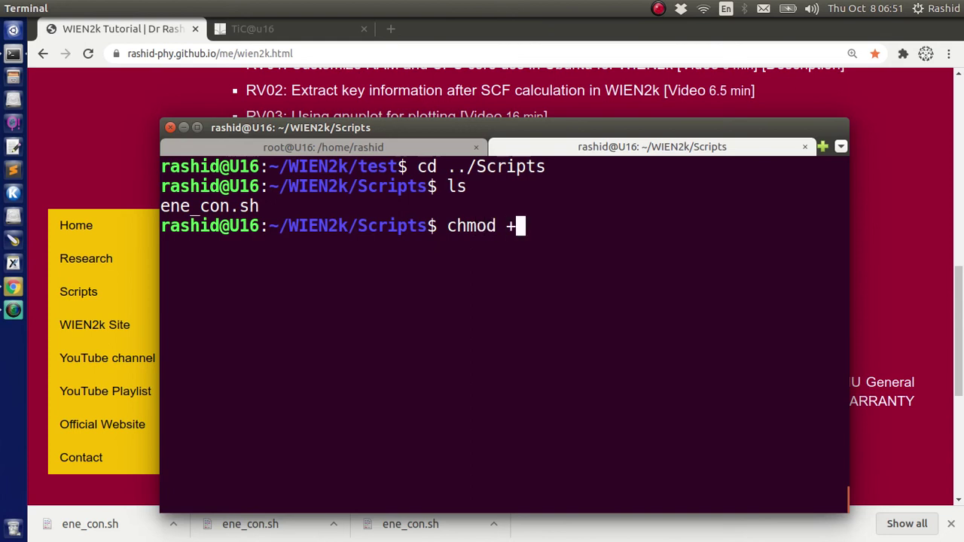
type("x en")
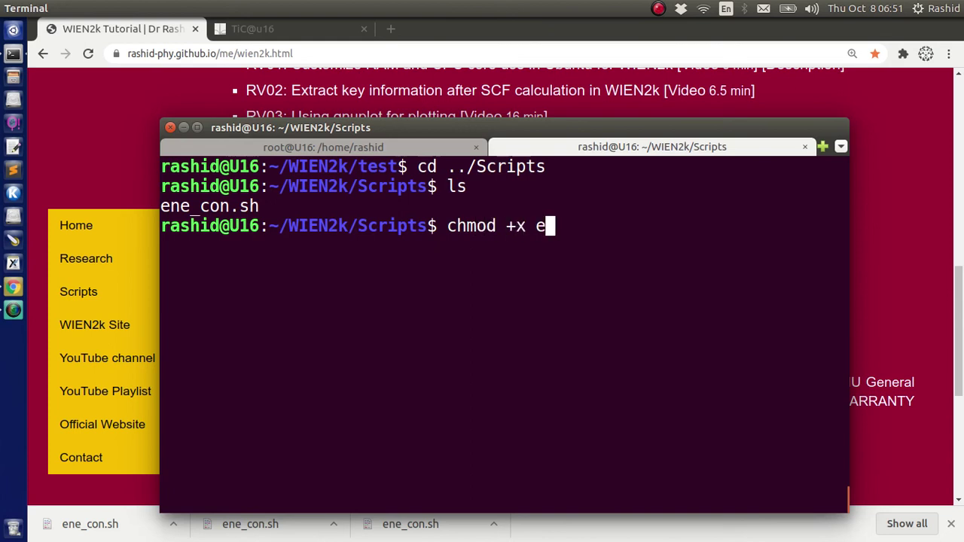
key("Tab")
key("Return")
Change to the TiC case directory with cd ../TiC and point out the directory paths in the prompts
type("c")
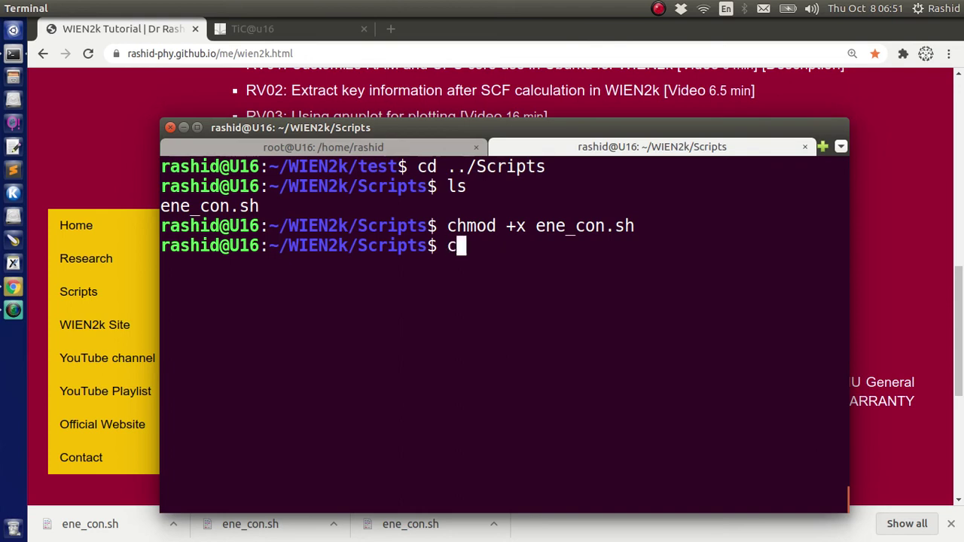
type("d ../T")
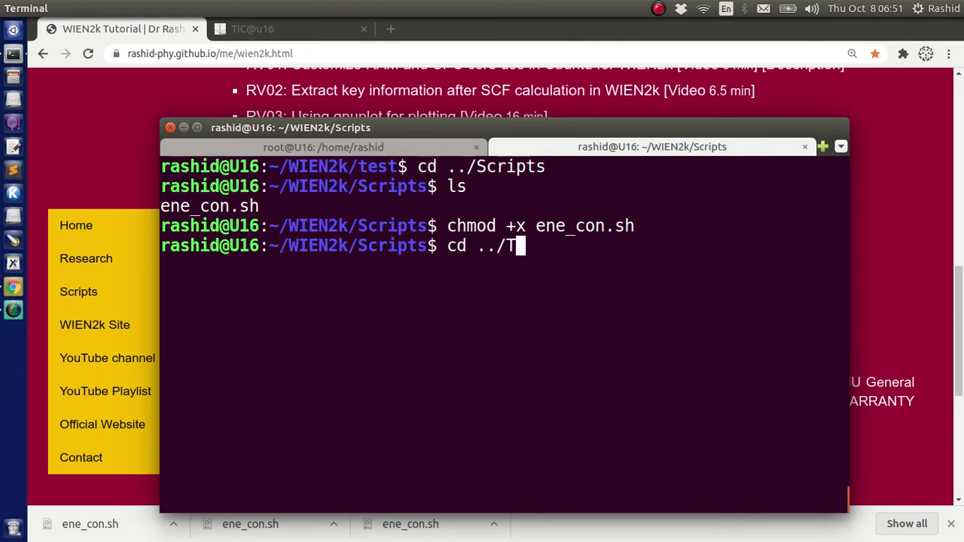
type("iC")
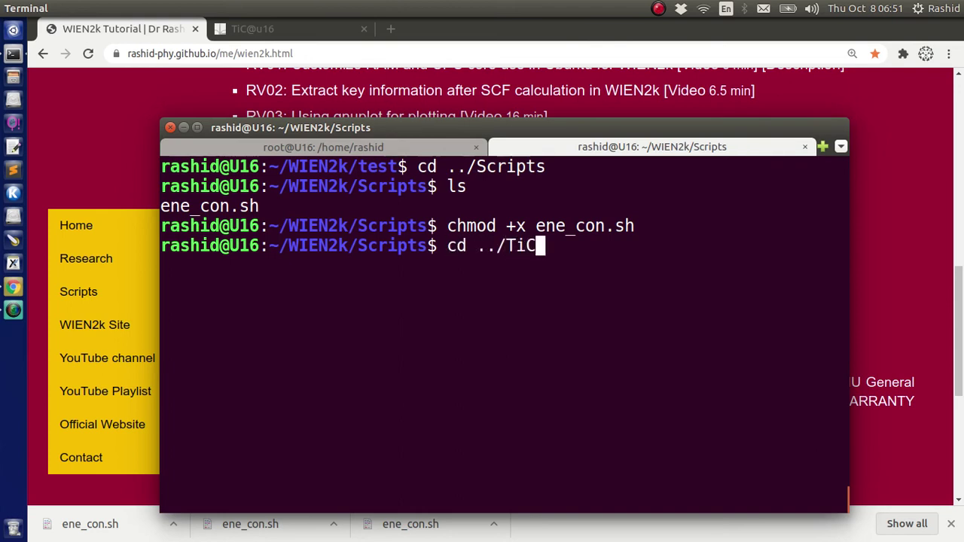
key("Return")
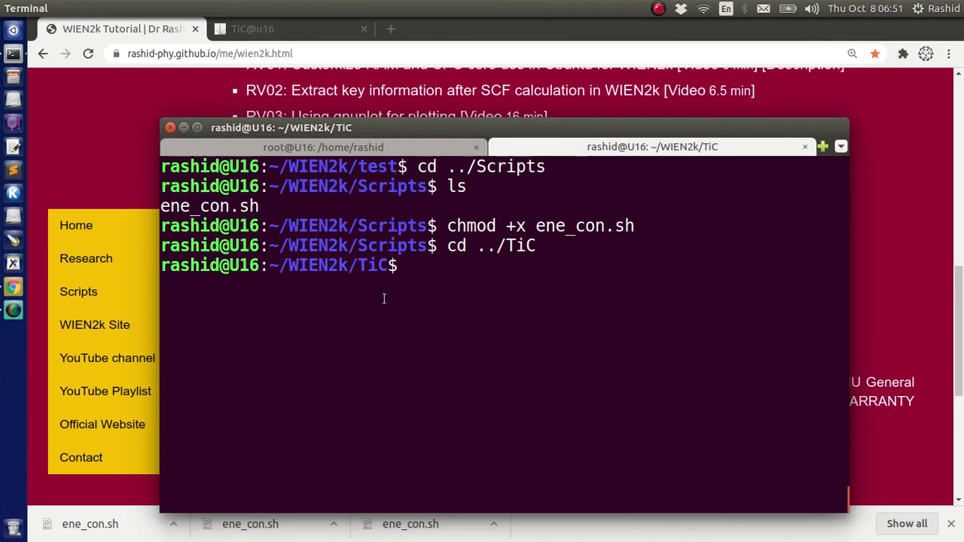
left_click_drag(353, 247, 429, 248)
left_click(425, 261)
left_click_drag(359, 265, 388, 266)
left_click_drag(288, 268, 427, 246)
left_click(435, 297)
Run ../Scripts/ene_con.sh in the TiC directory to plot its energy convergence, close the plot and clear the terminal
type("../Scripts/en")
key("Tab")
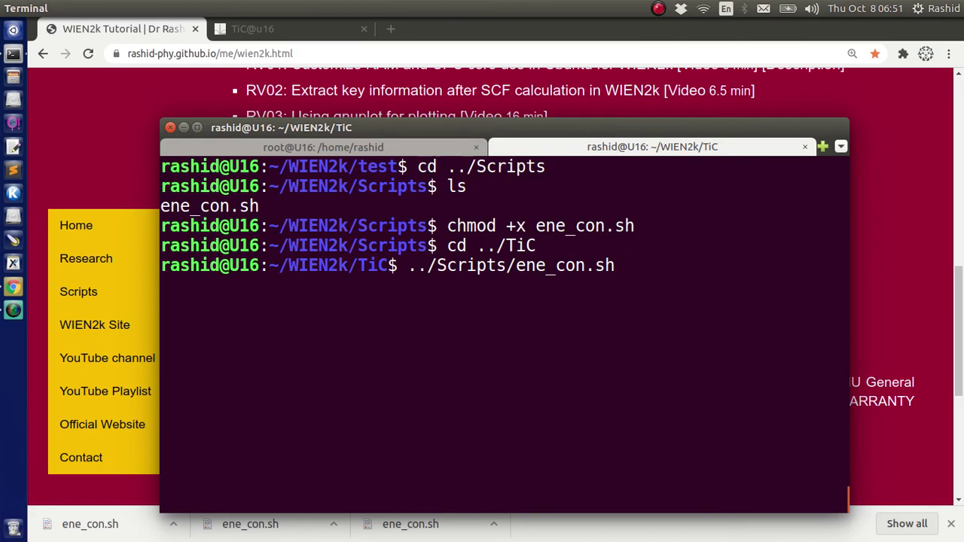
key("Return")
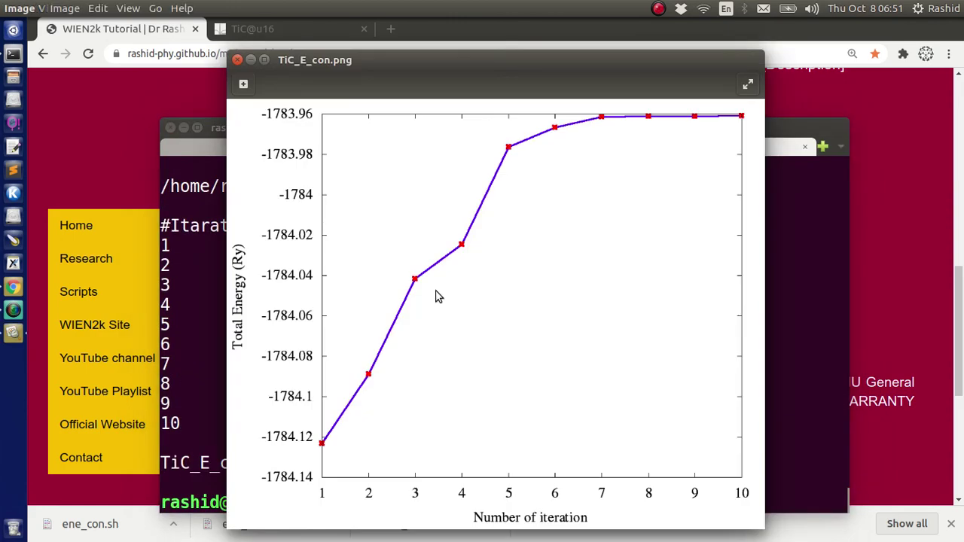
key("ctrl+w")
key("ctrl+l")
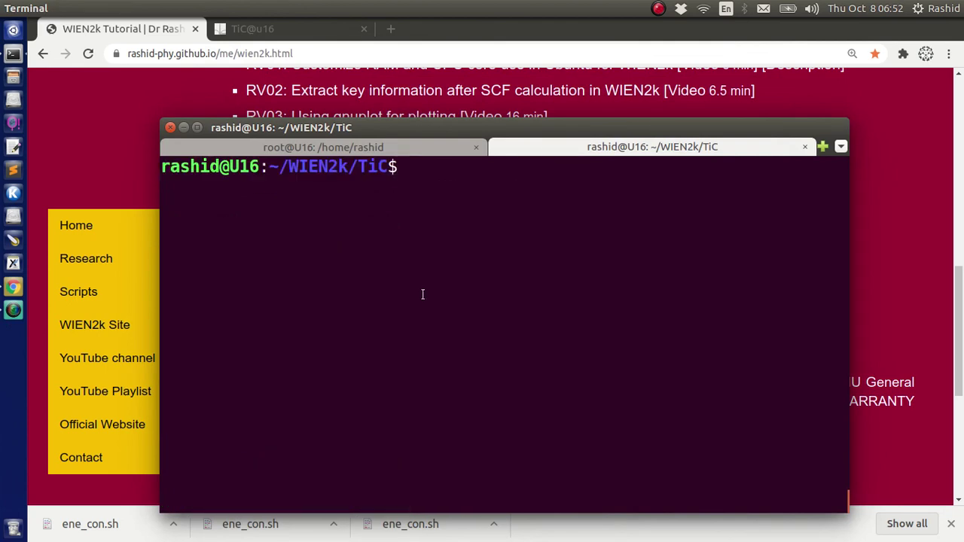
Run WIEN2k/Scripts/ene_con.sh from the TiC directory using its absolute path under the home directory, close the plot and clear the terminal
type("/home/r")
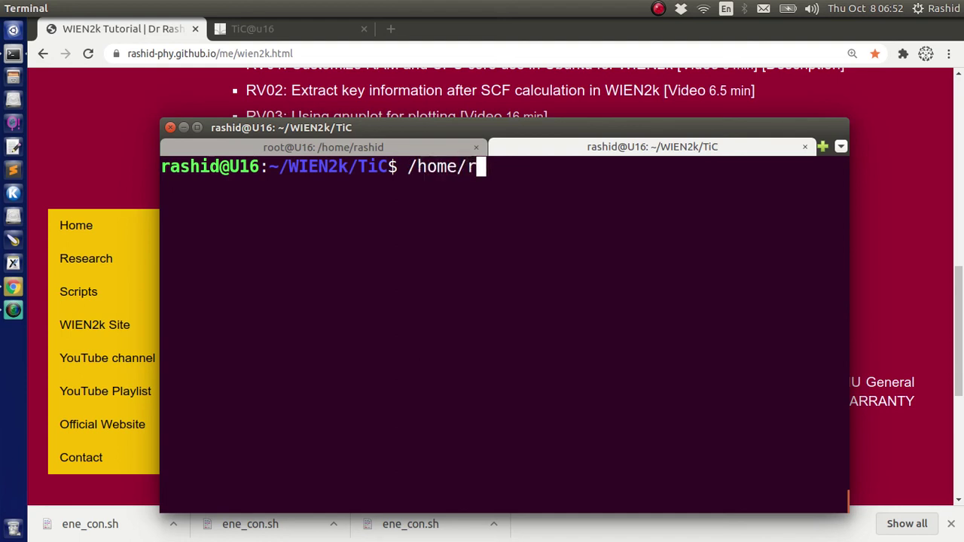
key("Tab")
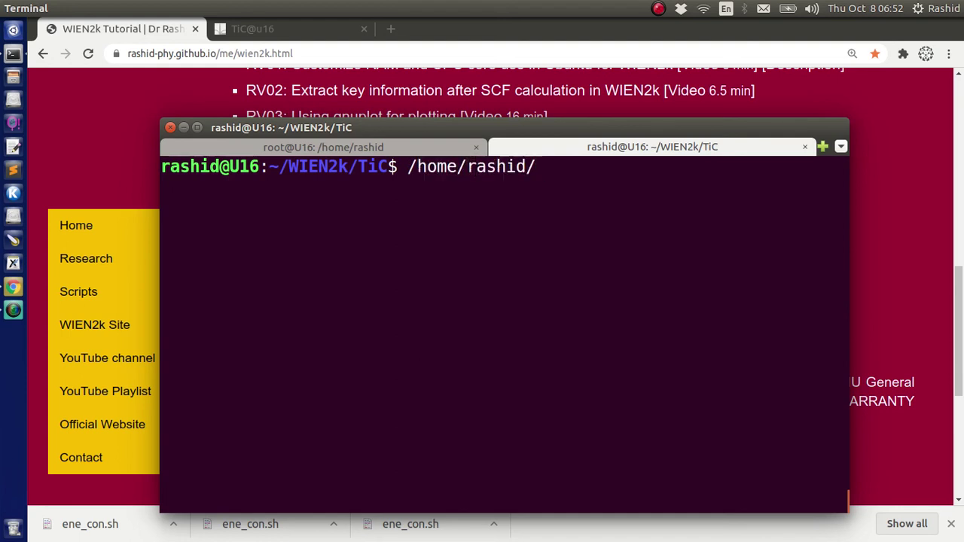
type("WI")
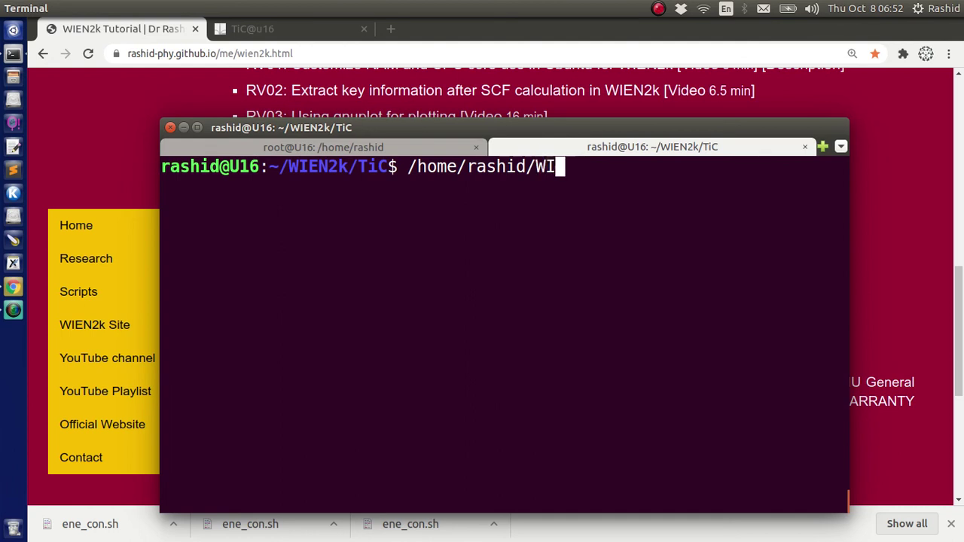
key("Tab")
type("Sc")
key("Tab")
type("/en")
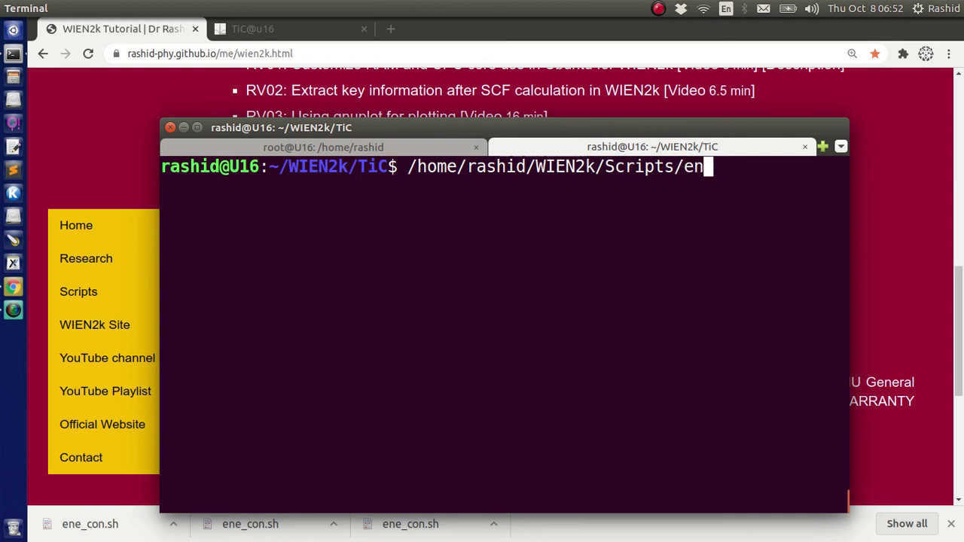
key("Tab")
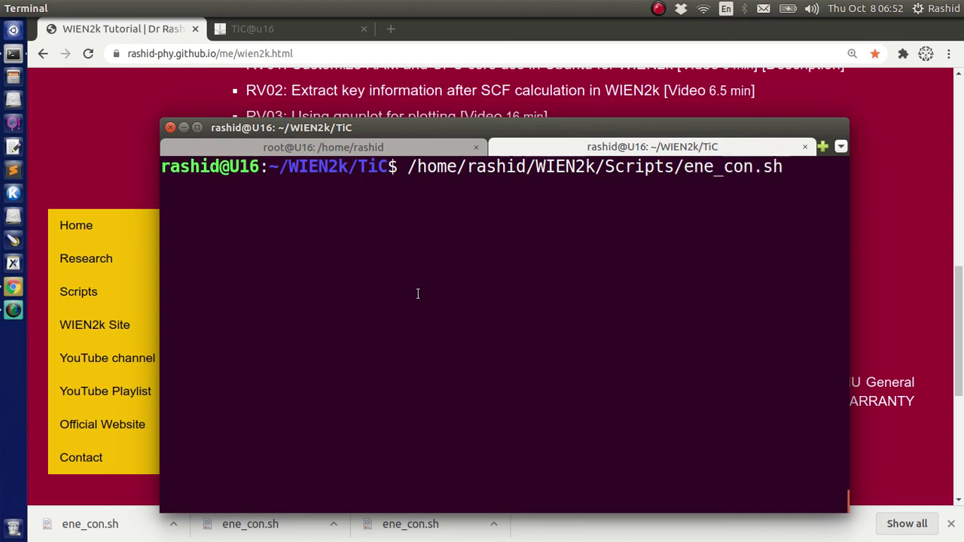
key("Return")
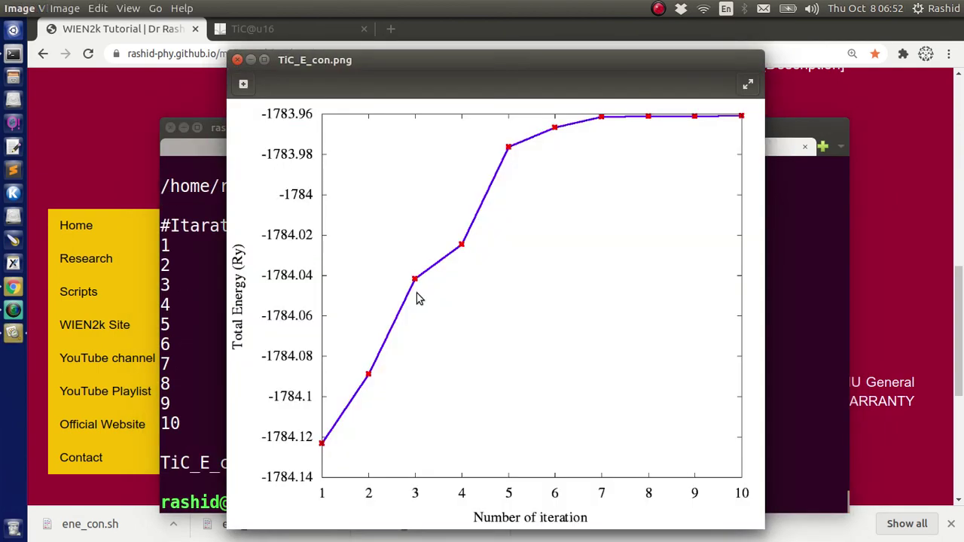
key("ctrl+w")
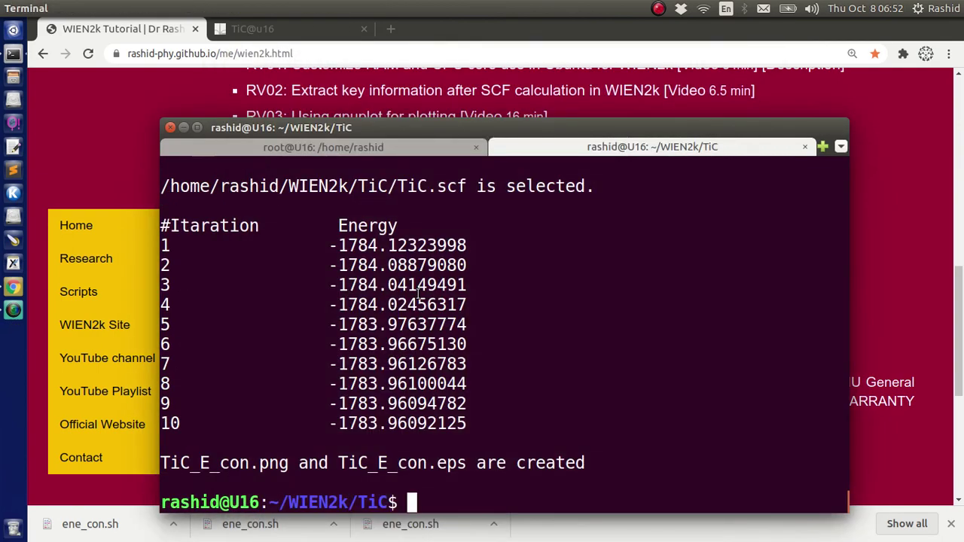
key("ctrl+l")
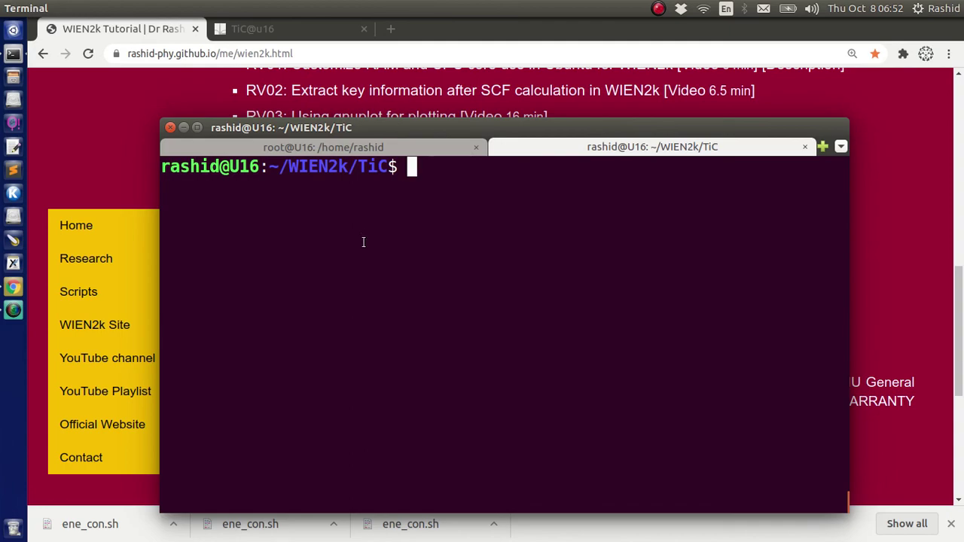
Switch to Chrome and return to the beginning of the WIEN2k Tutorials page
left_click(147, 33)
scroll(366, 204, "up", 3)
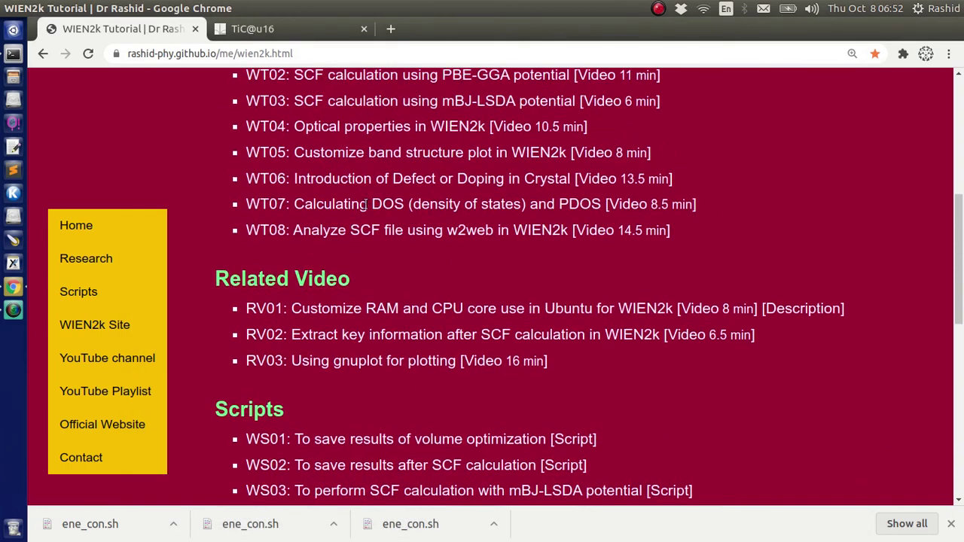
scroll(367, 204, "up", 5)
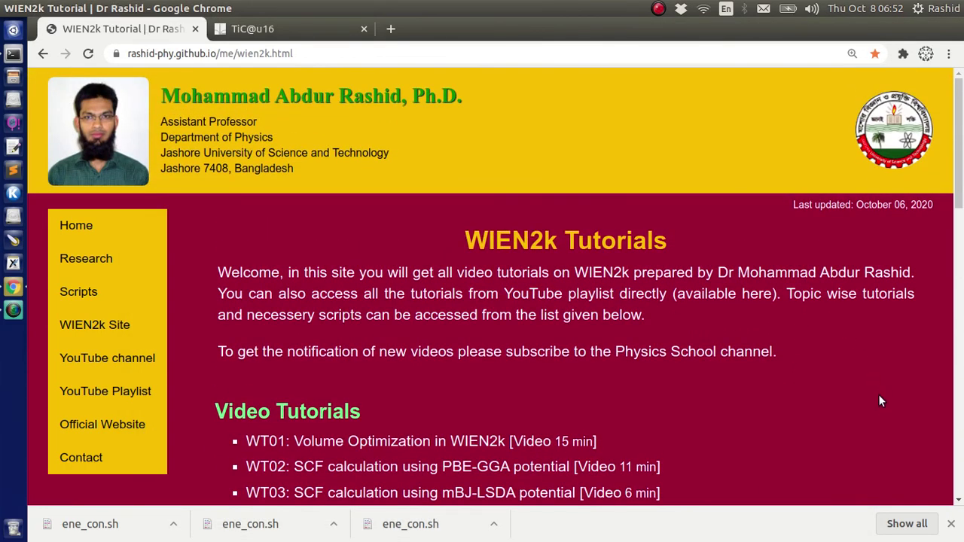